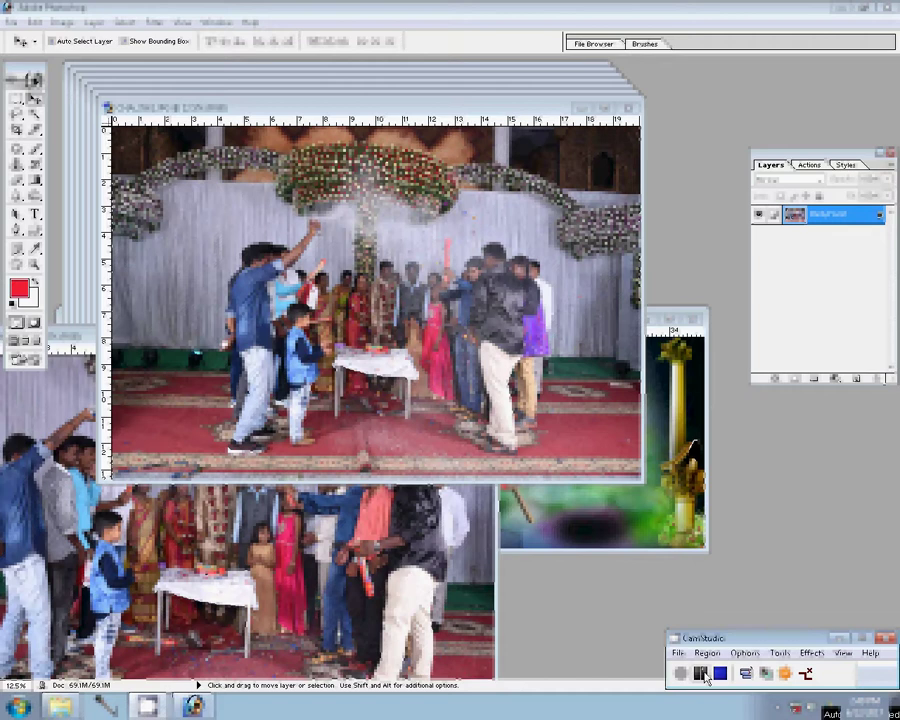
# Play the Correction action on the cake-table group photo CHA_3561.JPG to apply its Curves adjustment.
pyautogui.click(225, 193)
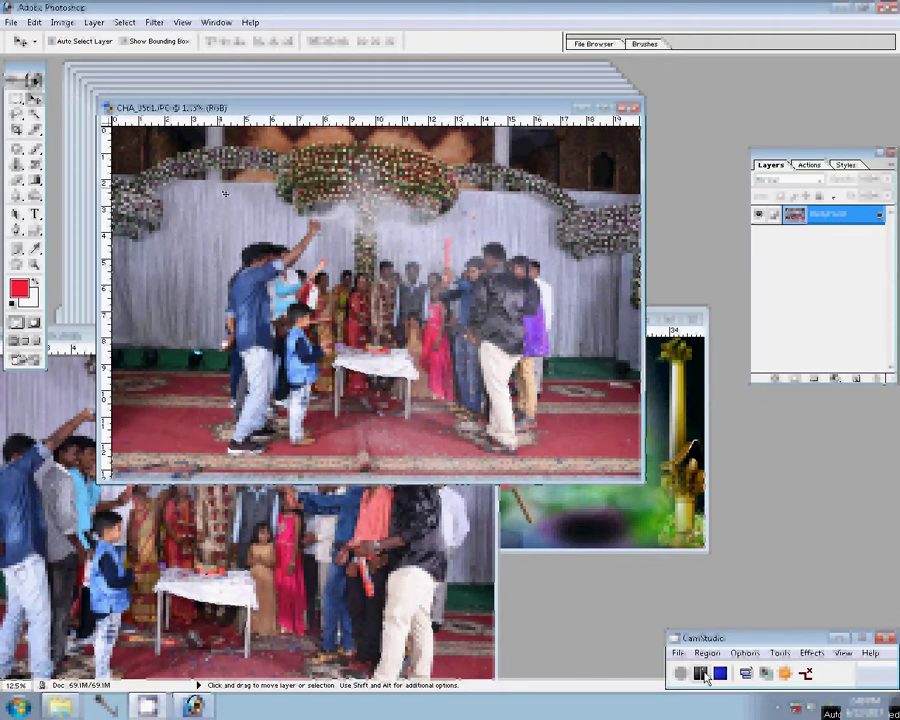
pyautogui.hotkey('alt', 'F9')
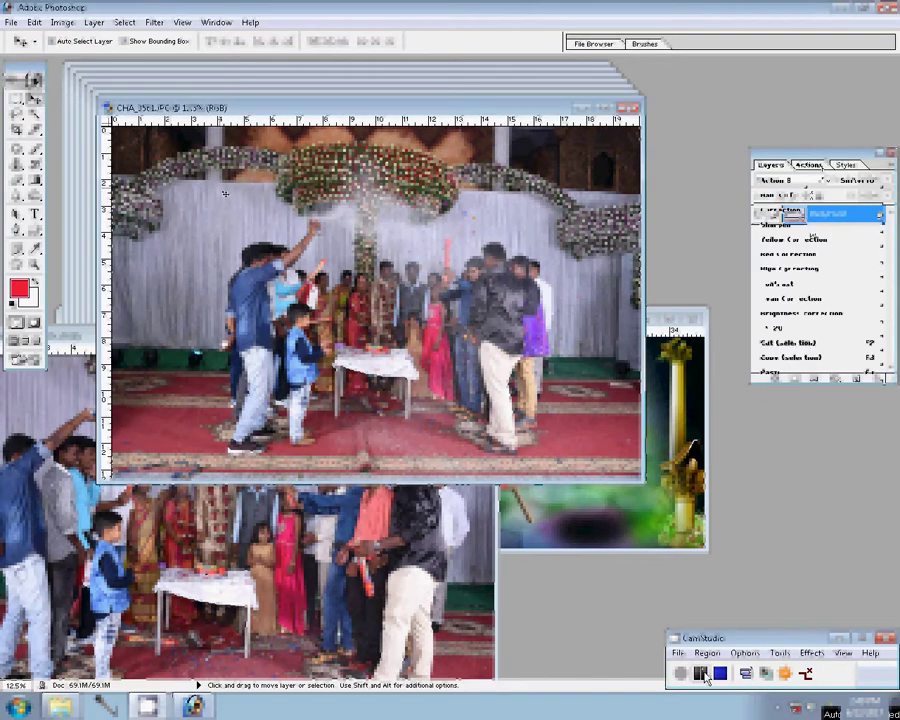
pyautogui.click(816, 210)
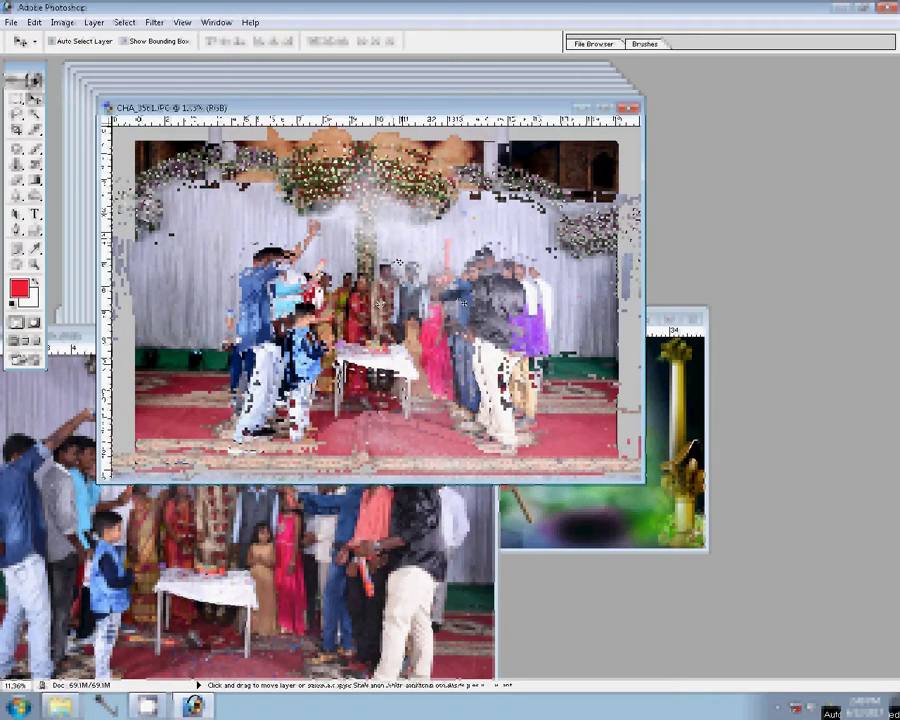
# Switch to the Elliptical Marquee and draw an oval selection around the group.
pyautogui.click(16, 100)
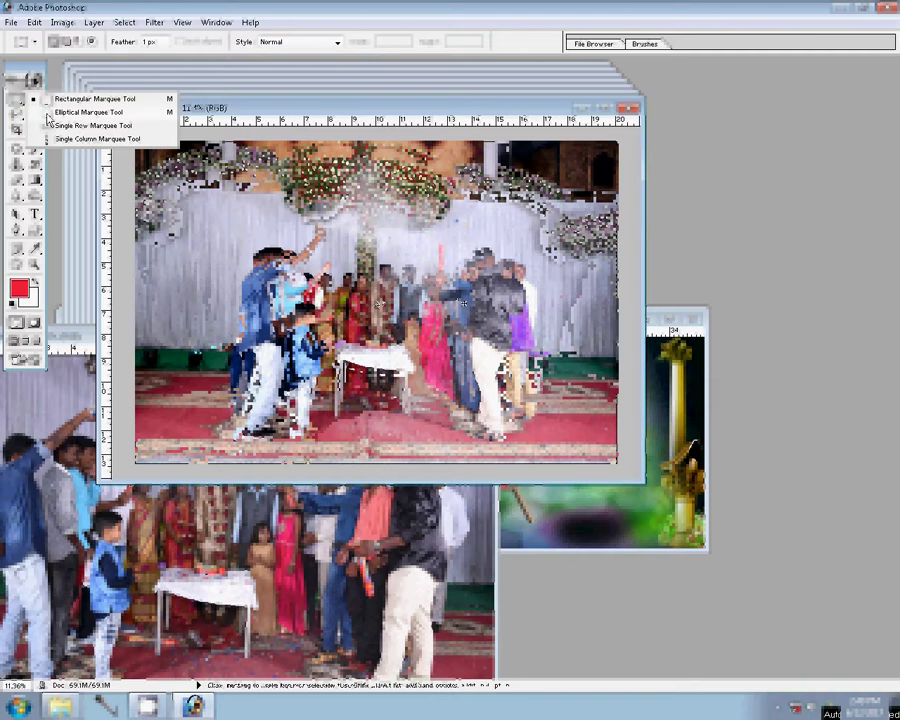
pyautogui.moveTo(17, 103); pyautogui.dragTo(80, 108)
pyautogui.press('F9')
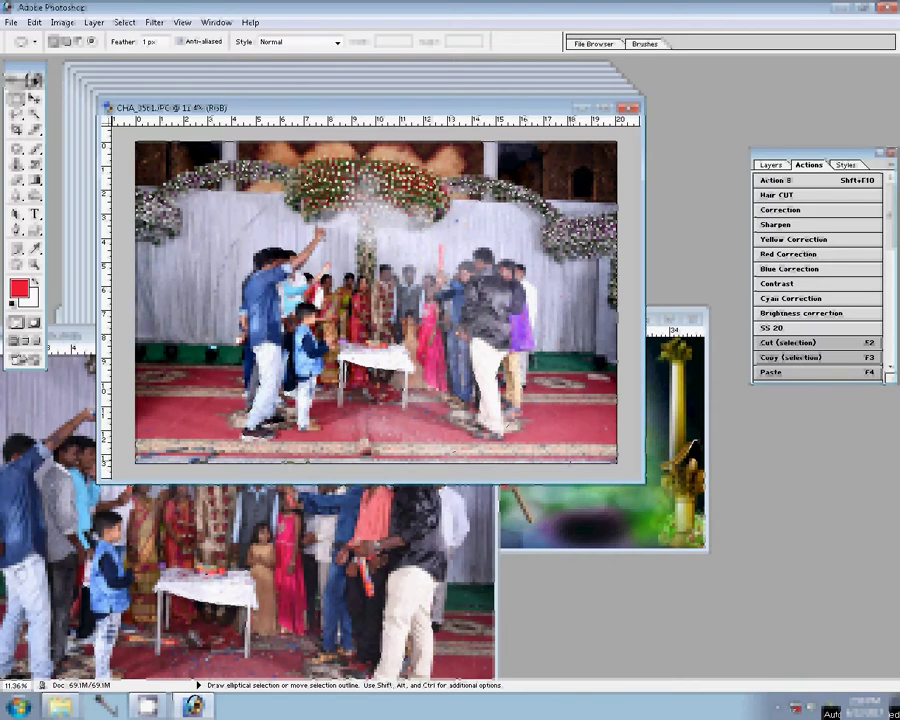
# Feather the oval selection by 77 pixels.
pyautogui.rightClick(442, 225)
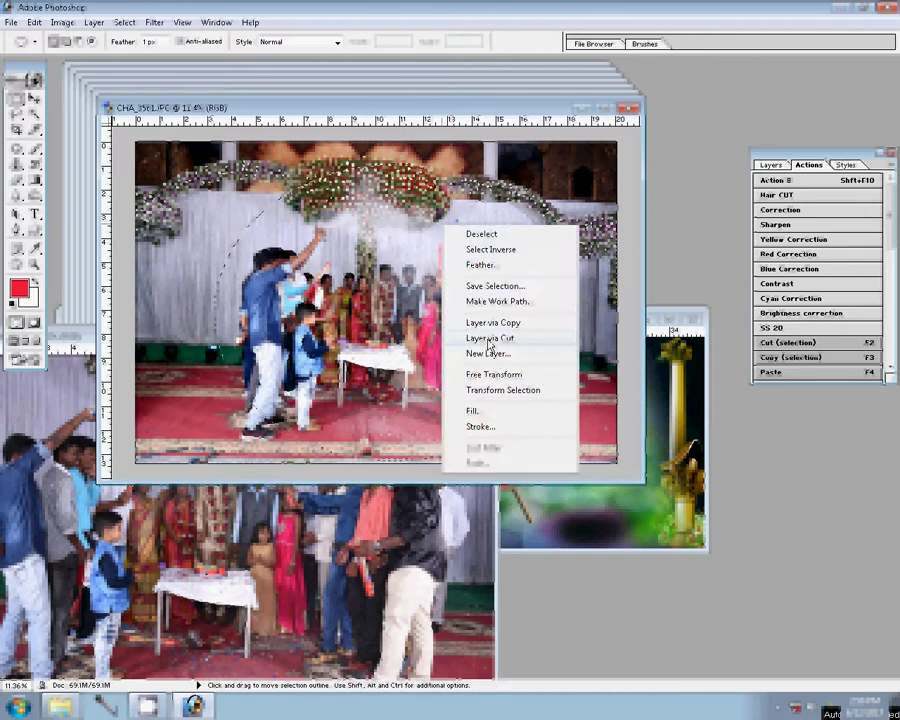
pyautogui.click(481, 264)
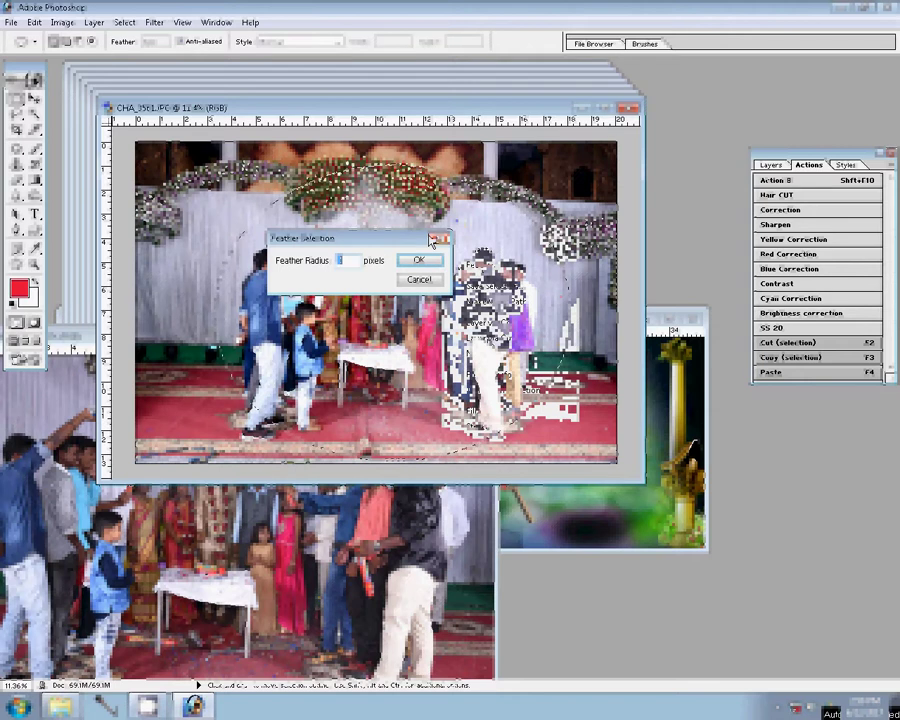
pyautogui.write('77')
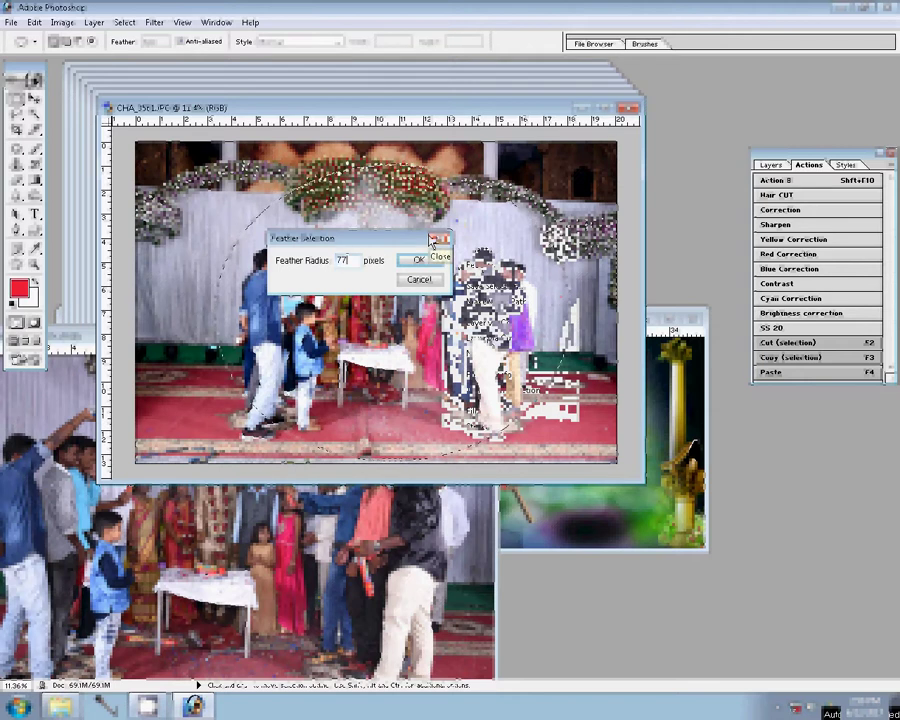
pyautogui.press('Return')
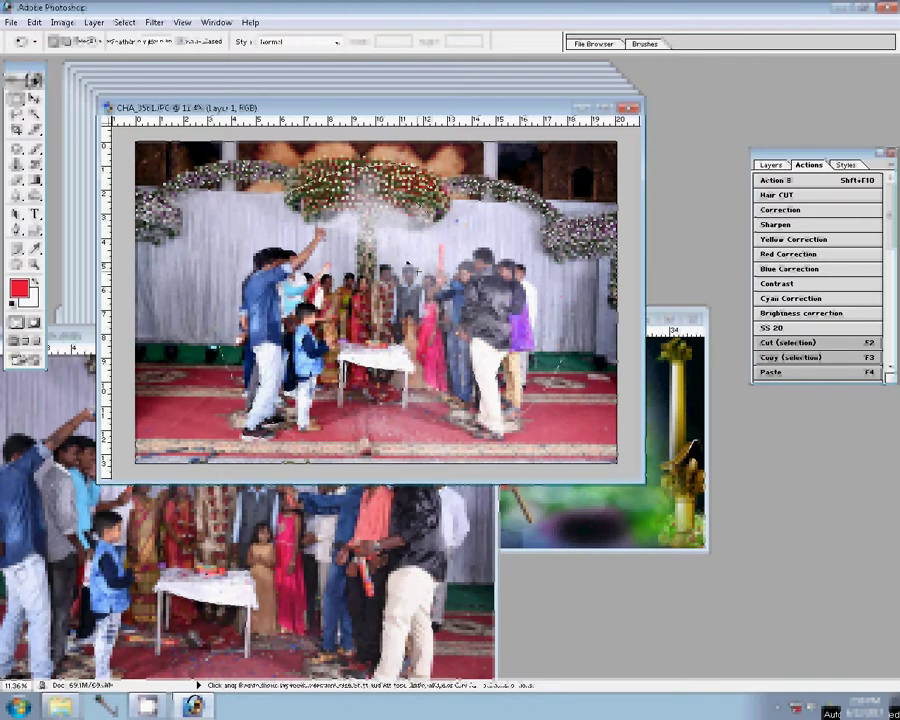
# Move the feathered group image onto 015.psd's right page.
pyautogui.press('v')
pyautogui.moveTo(418, 270); pyautogui.dragTo(351, 465)
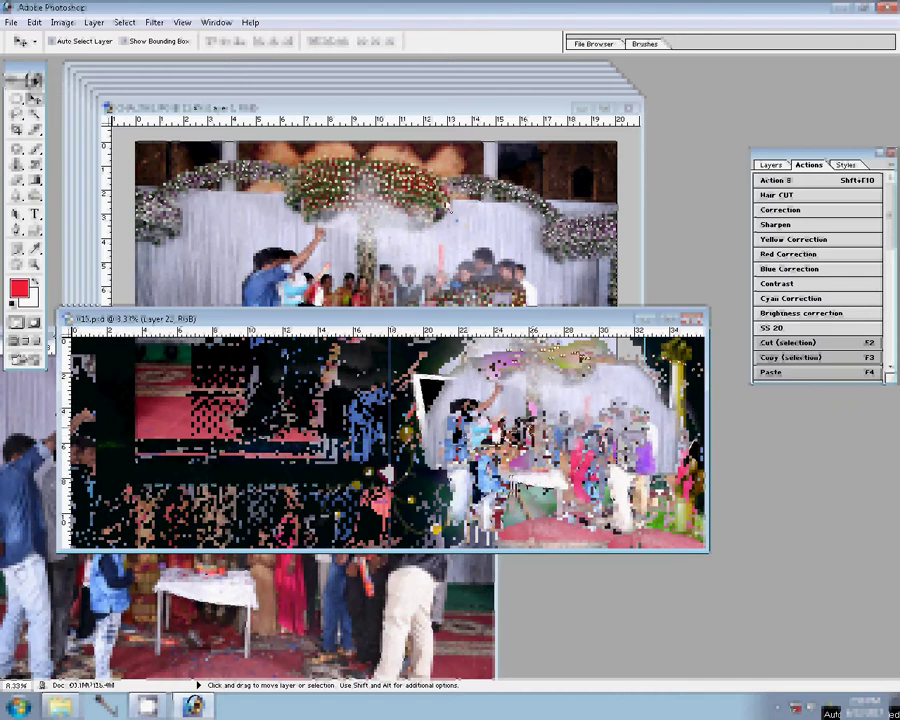
pyautogui.moveTo(450, 210); pyautogui.dragTo(330, 400)
# Close CHA_3561.JPG without saving, then close the next photo in front.
pyautogui.hotkey('ctrl', 'w')
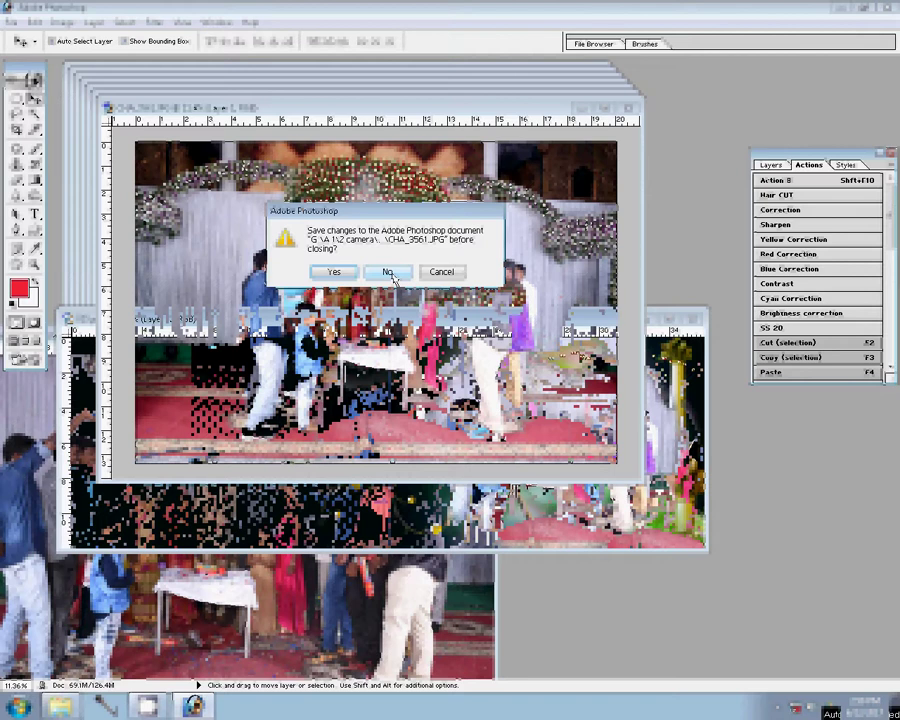
pyautogui.click(386, 268)
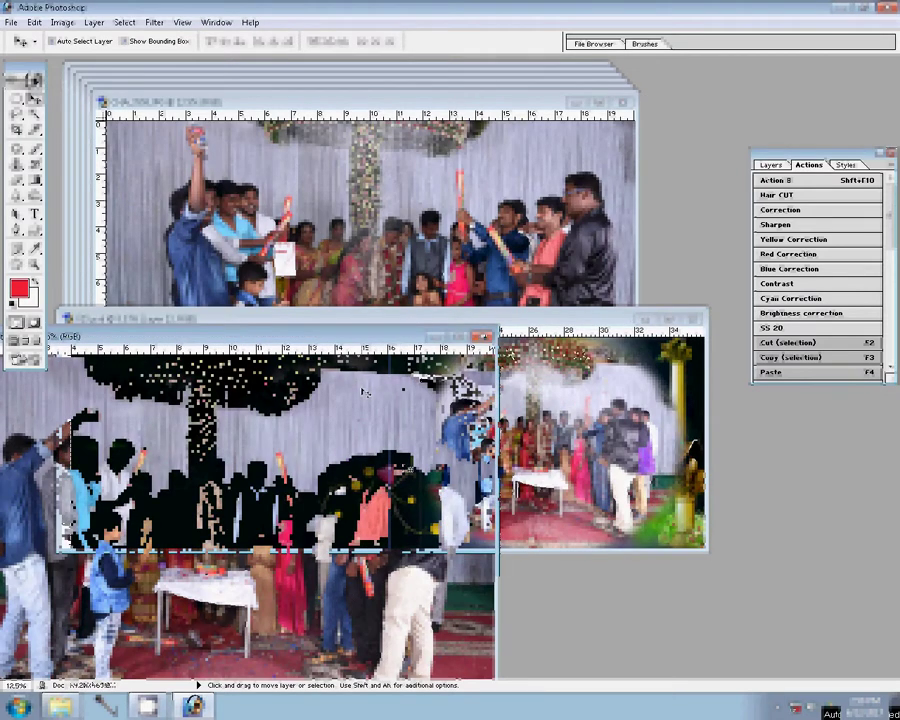
pyautogui.hotkey('ctrl', 'w')
# Discard the closing photo's changes and resize CHA_3558 to 23.3 inches wide.
pyautogui.click(390, 268)
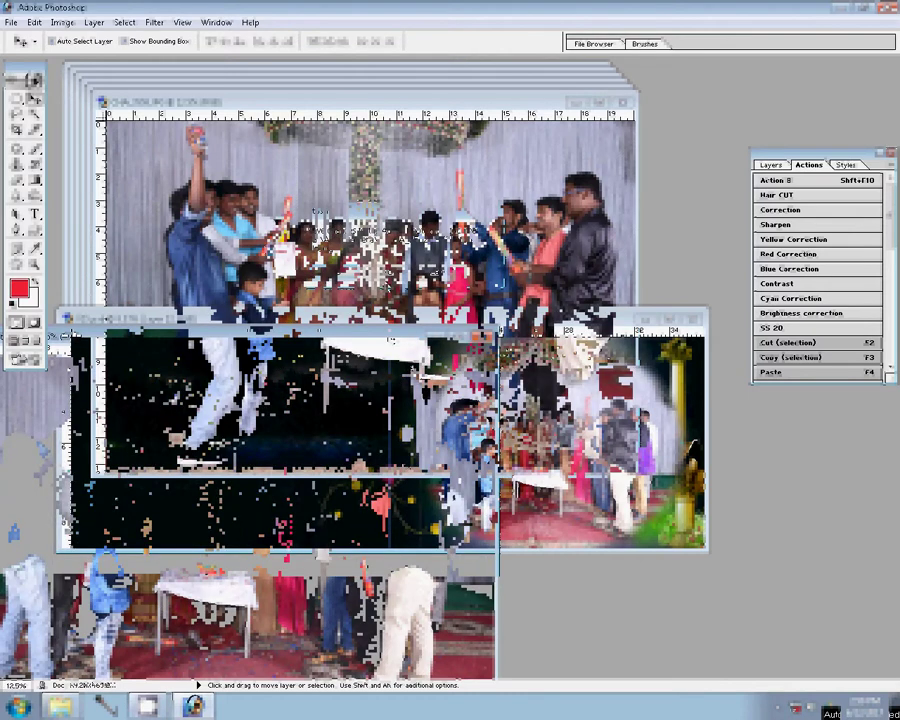
pyautogui.hotkey('ctrl', 'alt', 'i')
pyautogui.doubleClick(315, 277)
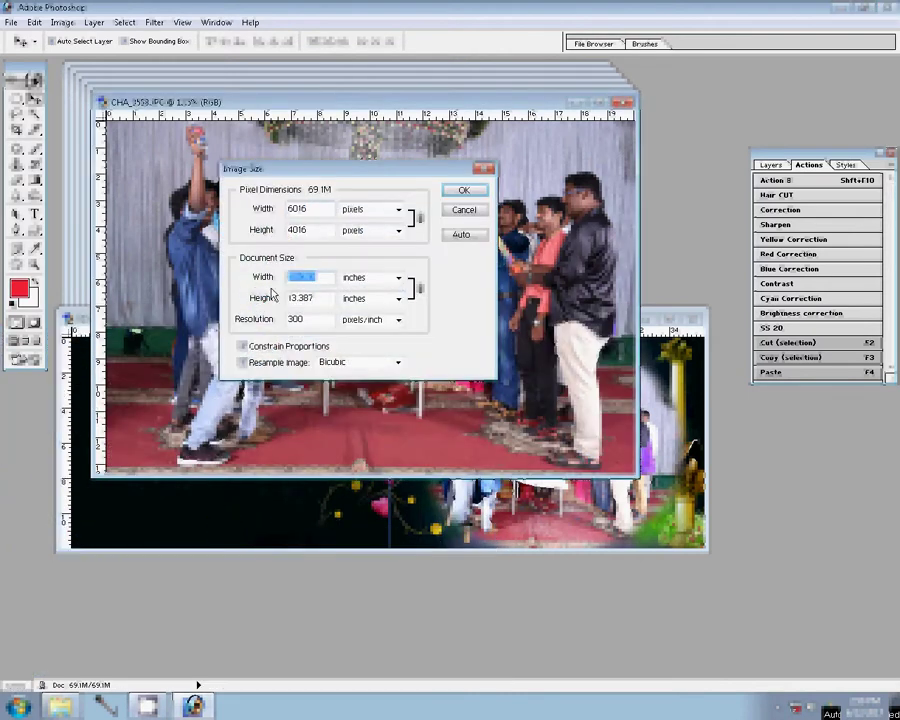
pyautogui.write('23.3')
pyautogui.press('Return')
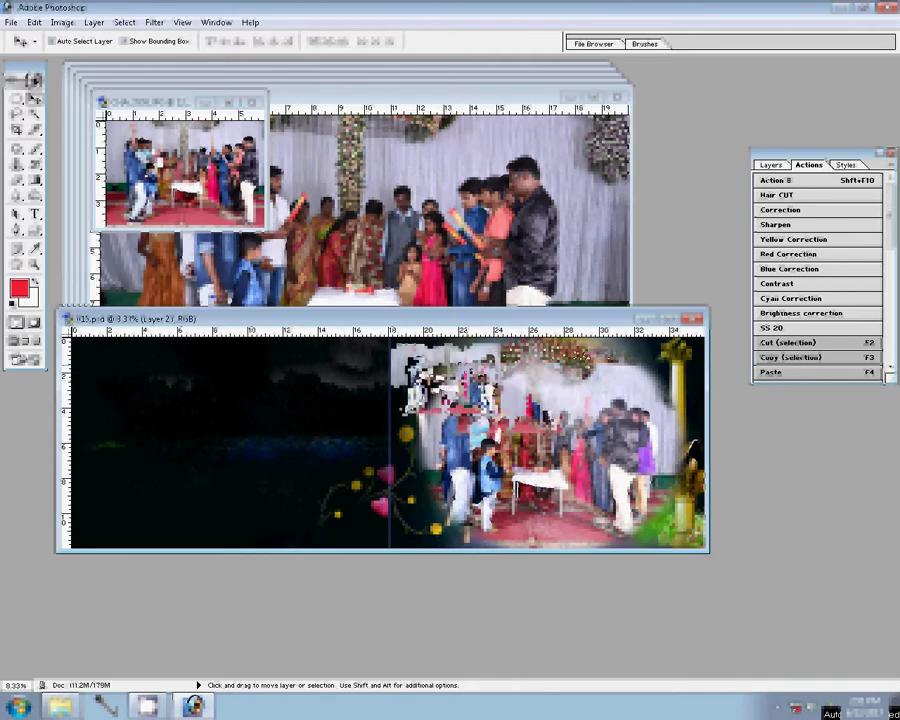
# Tilt the pasted photo and scale it to 80.5% at the right page's upper left.
pyautogui.hotkey('ctrl', 't')
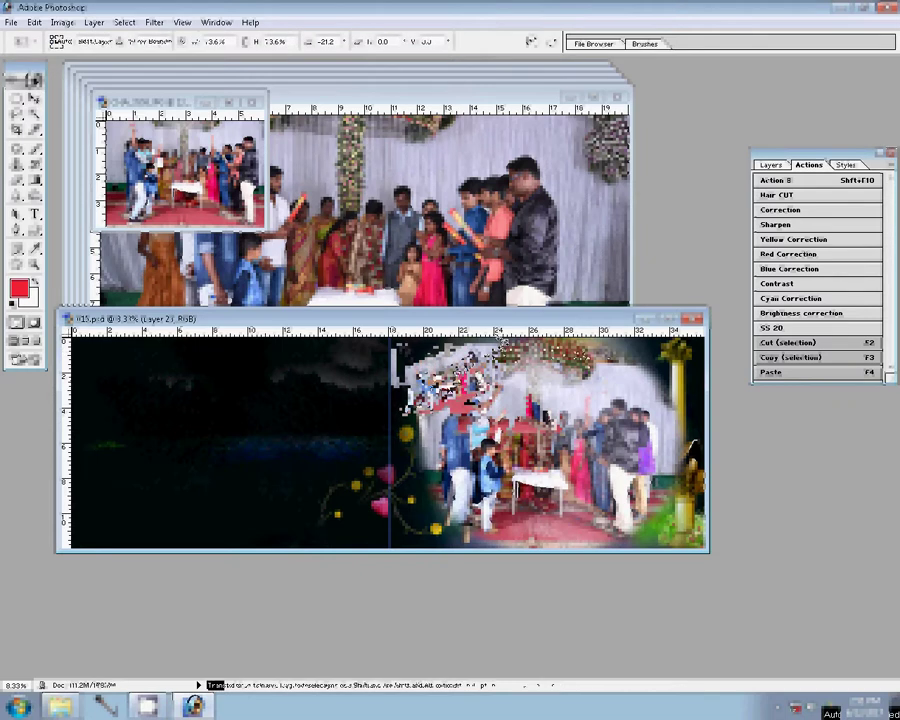
pyautogui.press('Return')
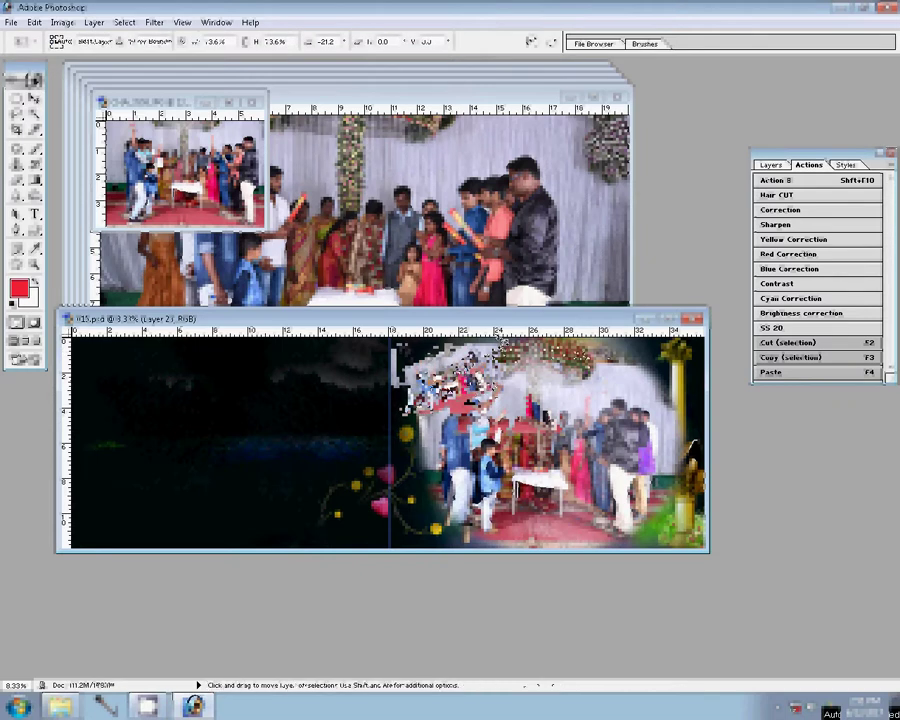
pyautogui.hotkey('ctrl', 't')
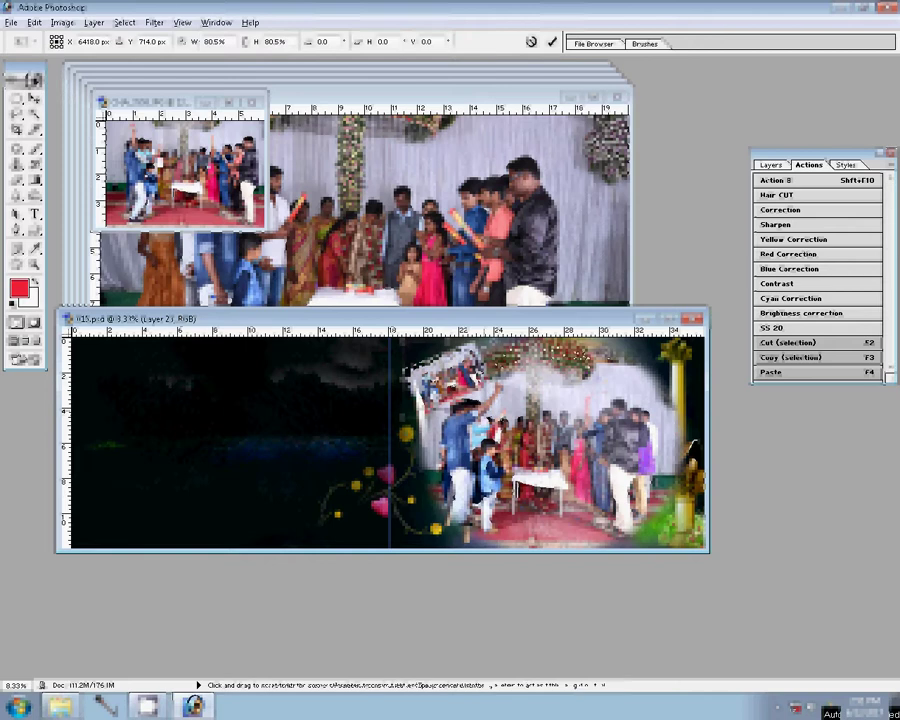
pyautogui.press('Return')
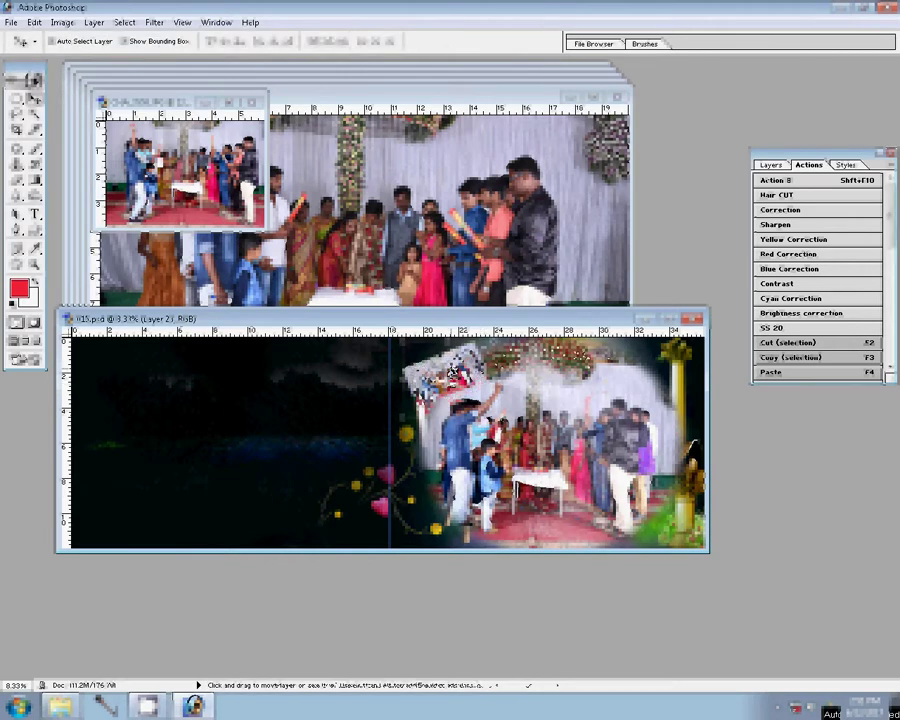
# Close CHA_3558 without saving and bring up CHA_3556's Image Size settings.
pyautogui.hotkey('ctrl', 'w')
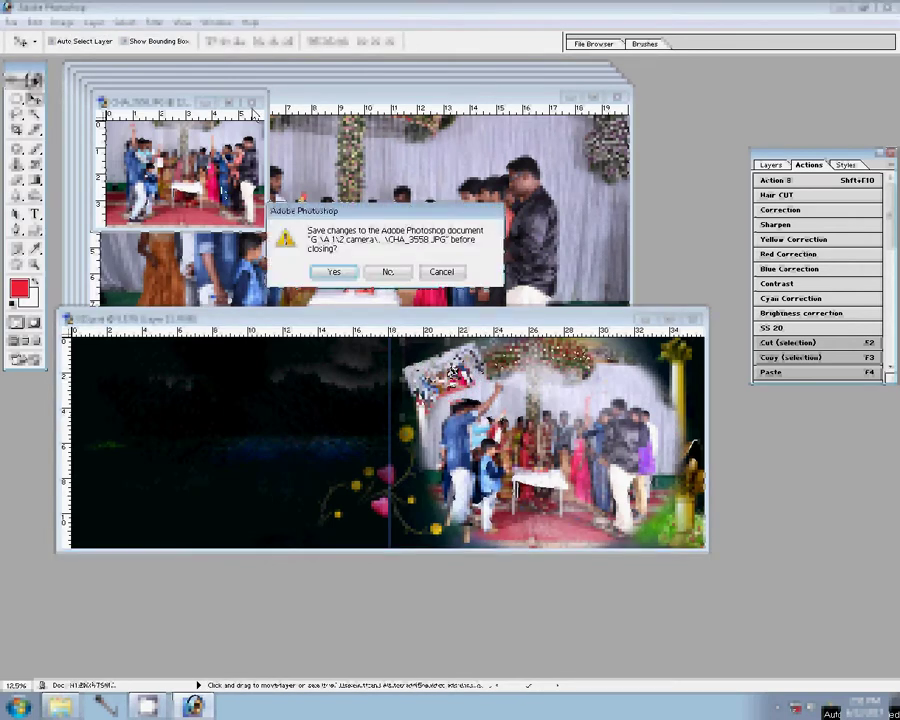
pyautogui.press('n')
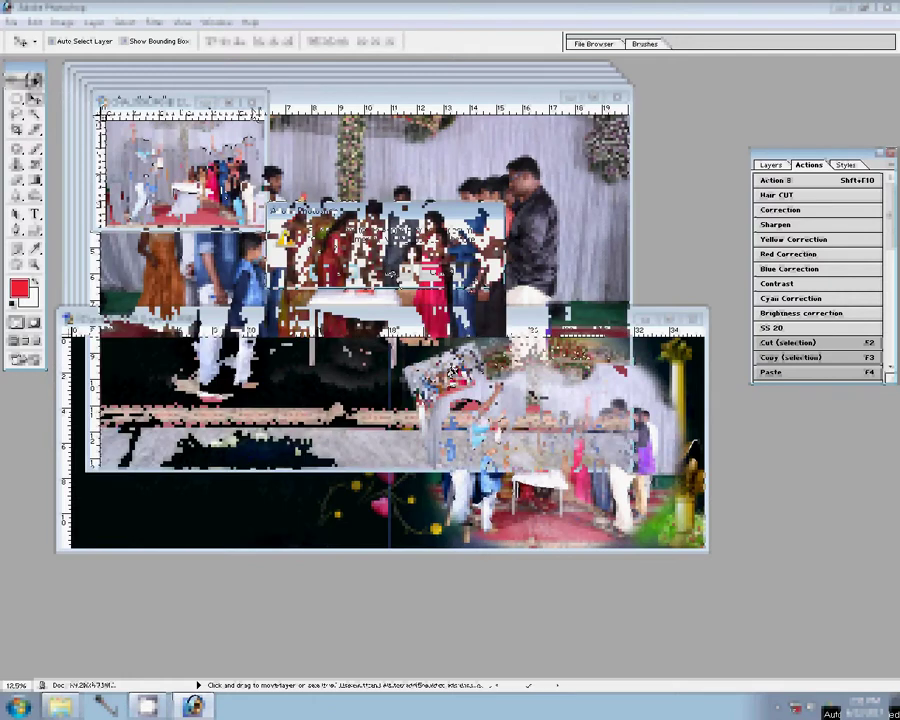
pyautogui.hotkey('ctrl', 'alt', 'i')
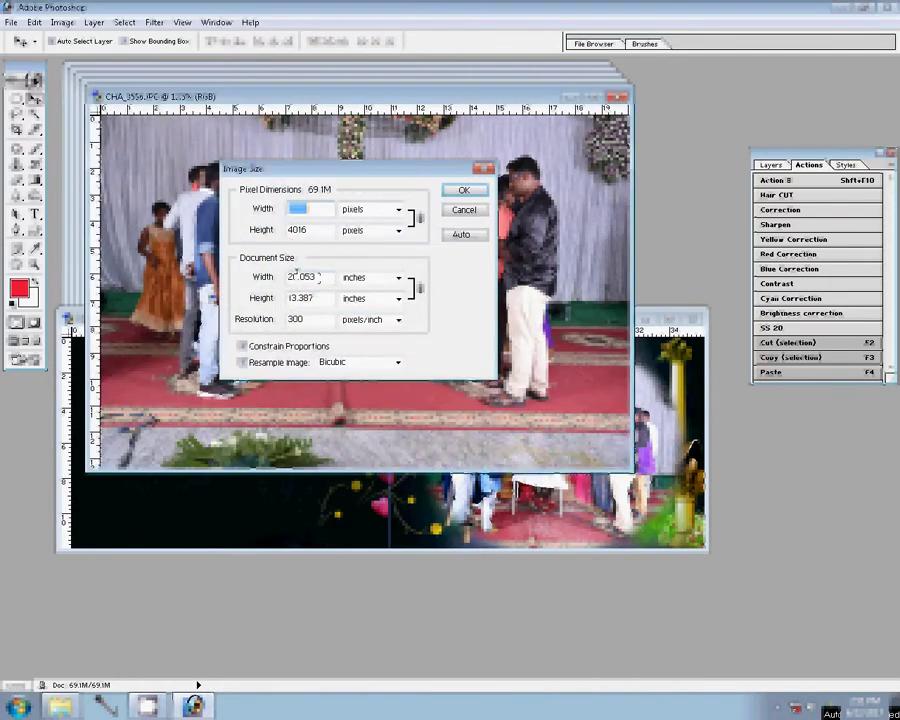
# Resize CHA_3556 to 6030 pixels wide.
pyautogui.write('6030')
pyautogui.press('Tab')
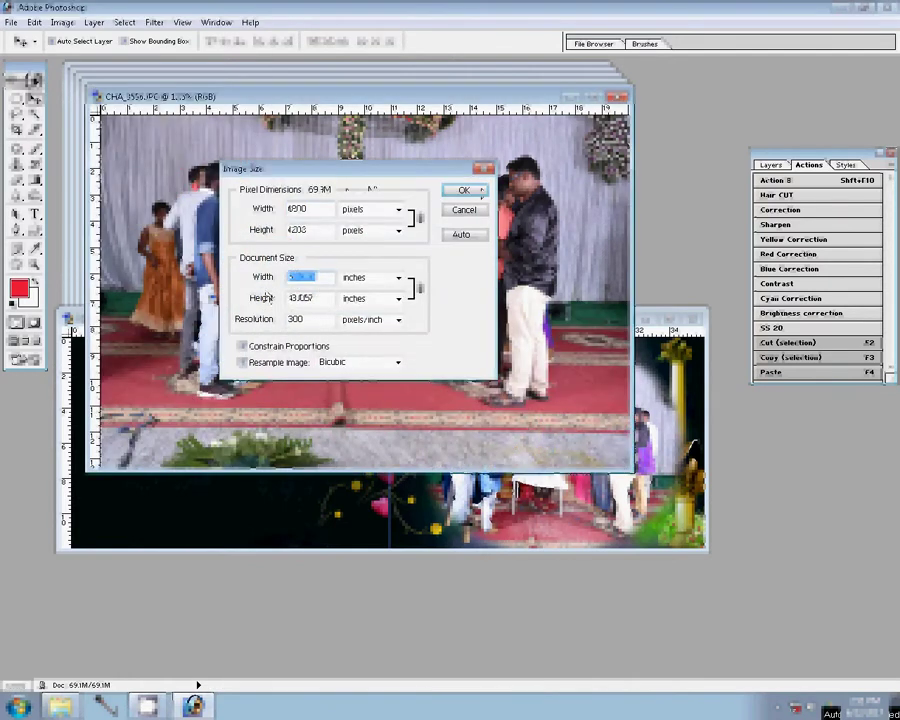
pyautogui.press('Return')
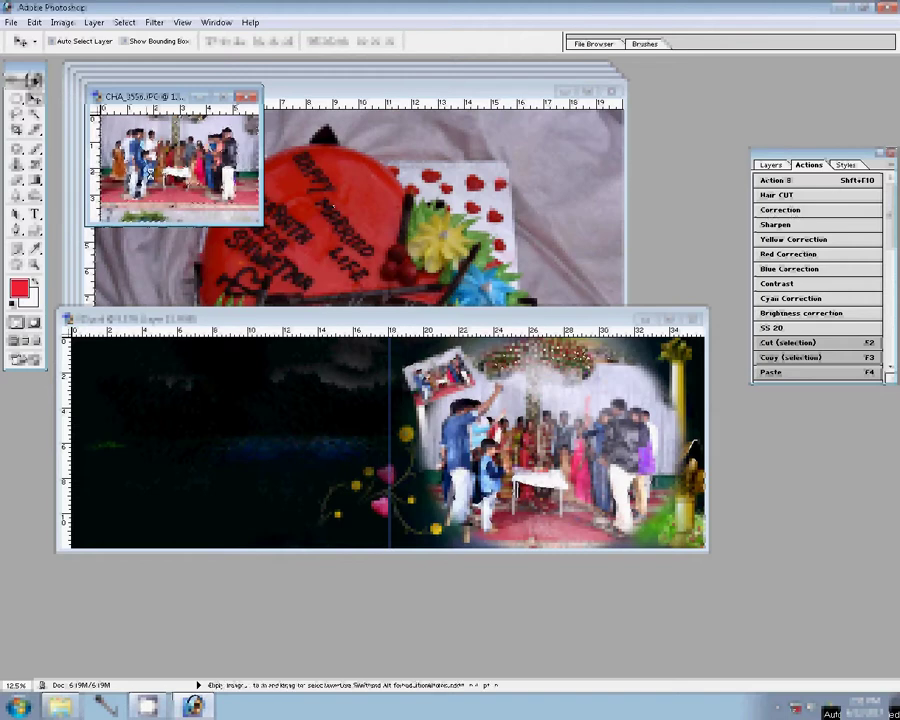
pyautogui.hotkey('ctrl', 'alt', 'i')
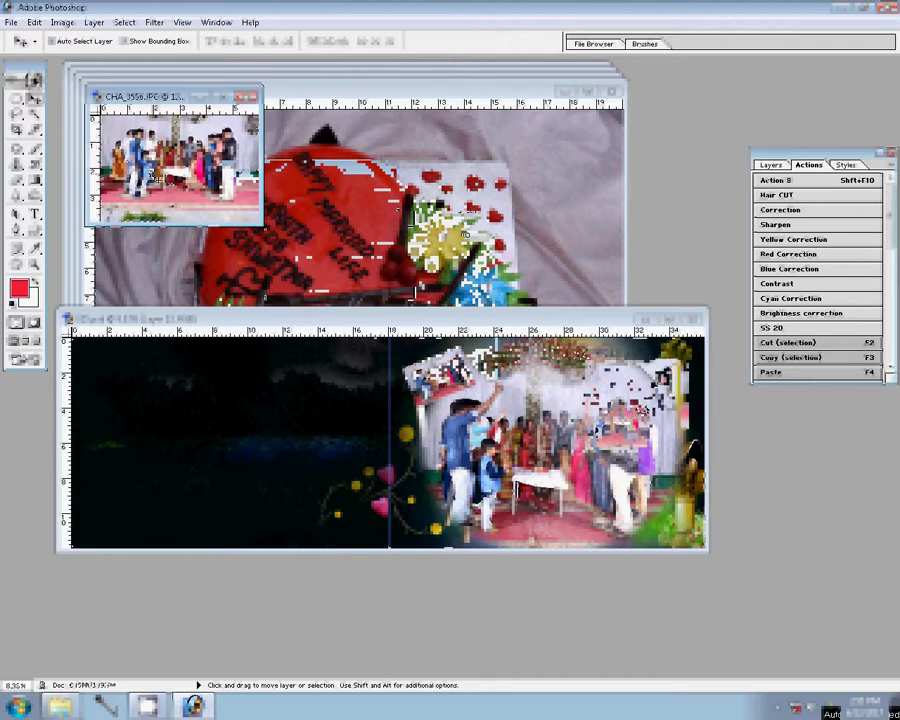
# Place the photo at the right page's top right at 66.8%, then close its source unsaved.
pyautogui.moveTo(463, 233)
pyautogui.mouseDown()
pyautogui.moveTo(700, 405)
pyautogui.moveTo(692, 422)
pyautogui.mouseUp()
pyautogui.hotkey('ctrl', 't')
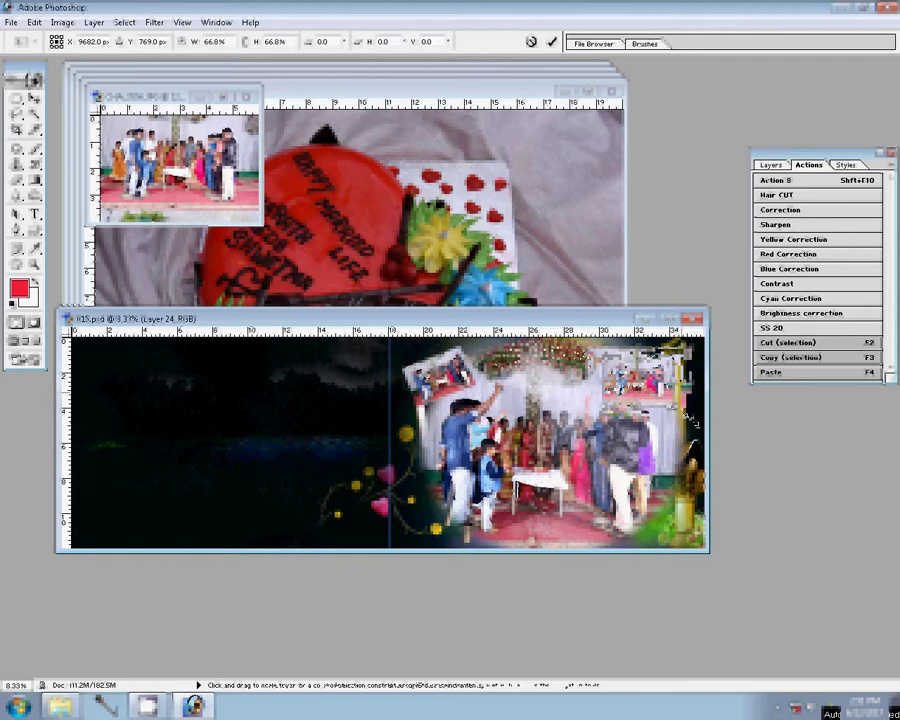
pyautogui.press('Return')
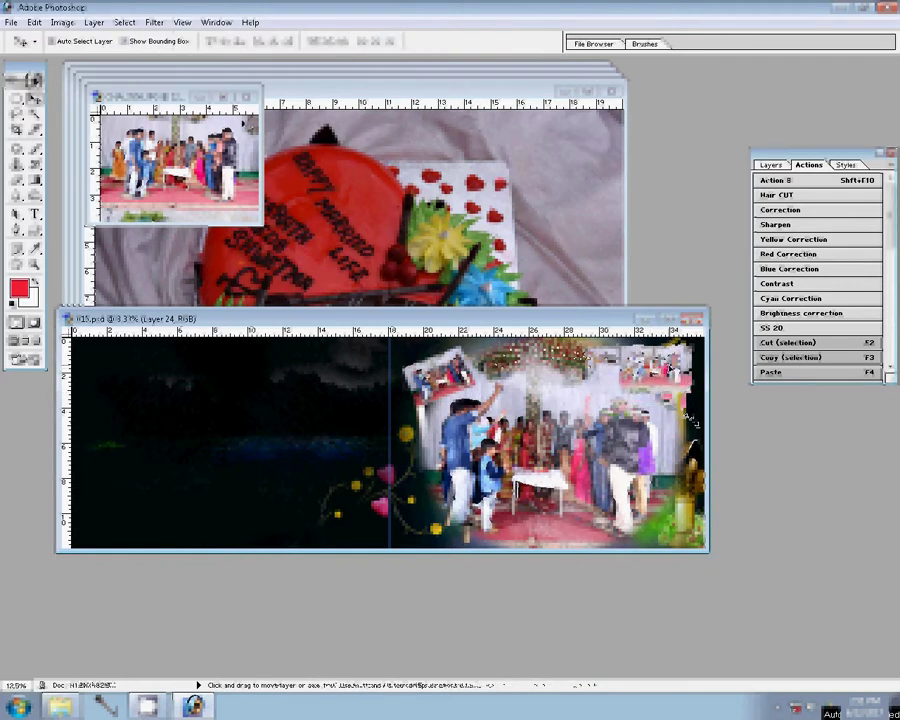
pyautogui.click(247, 98)
pyautogui.click(387, 272)
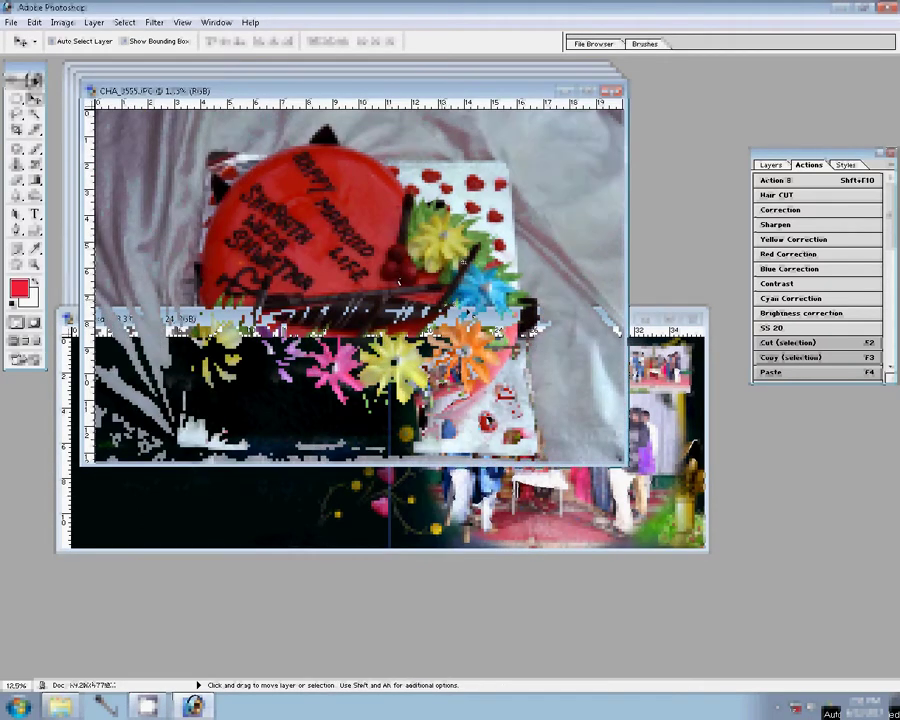
# Resize the cake photo CHA_3555 to 8 inches wide.
pyautogui.hotkey('ctrl', 'alt', 'i')
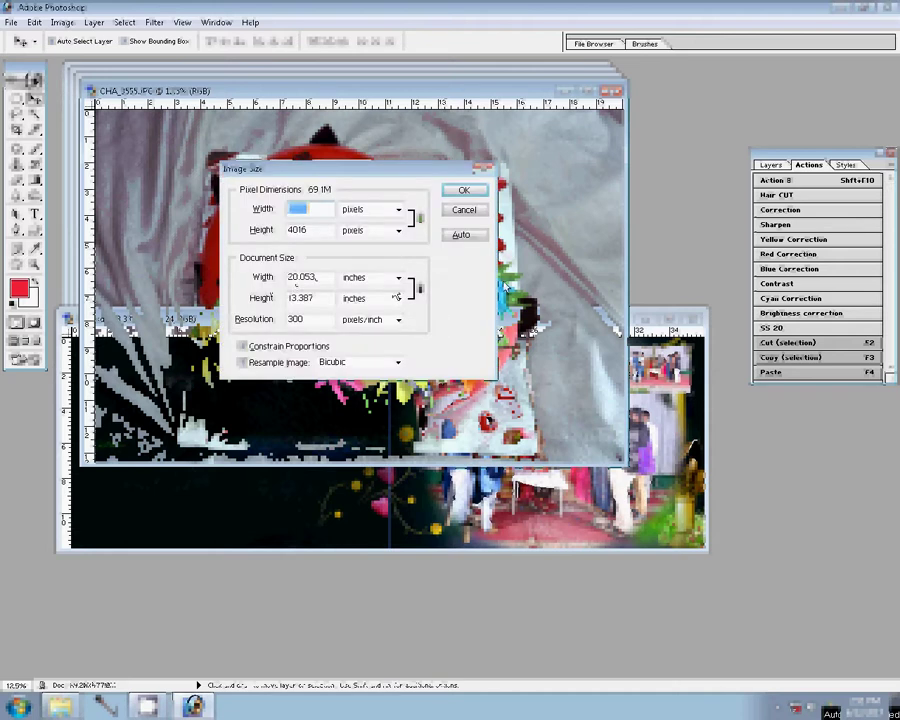
pyautogui.write('9000')
pyautogui.doubleClick(297, 278)
pyautogui.write('8')
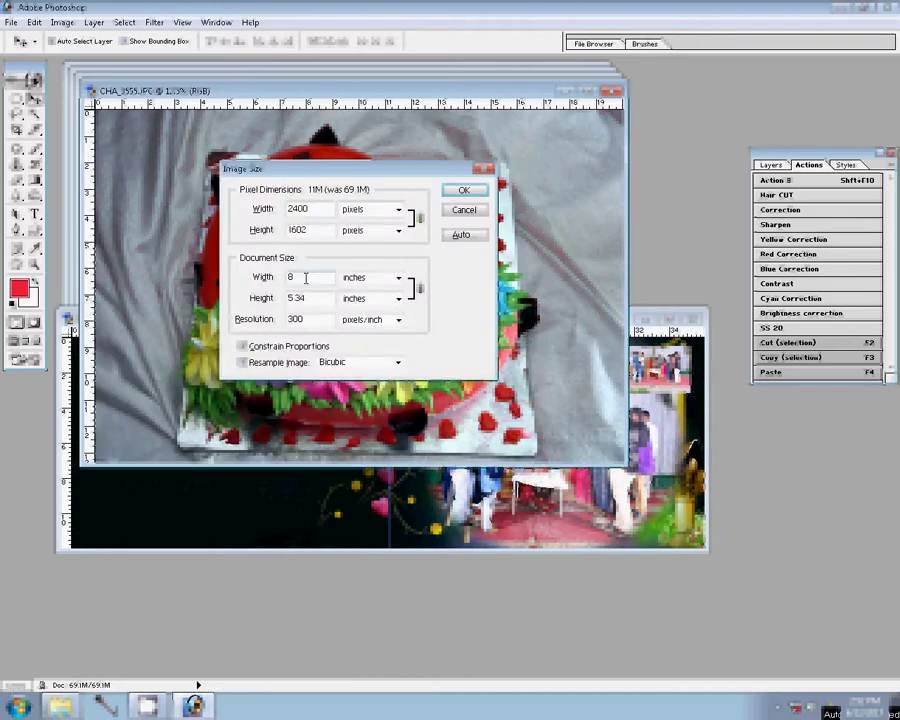
pyautogui.write('6')
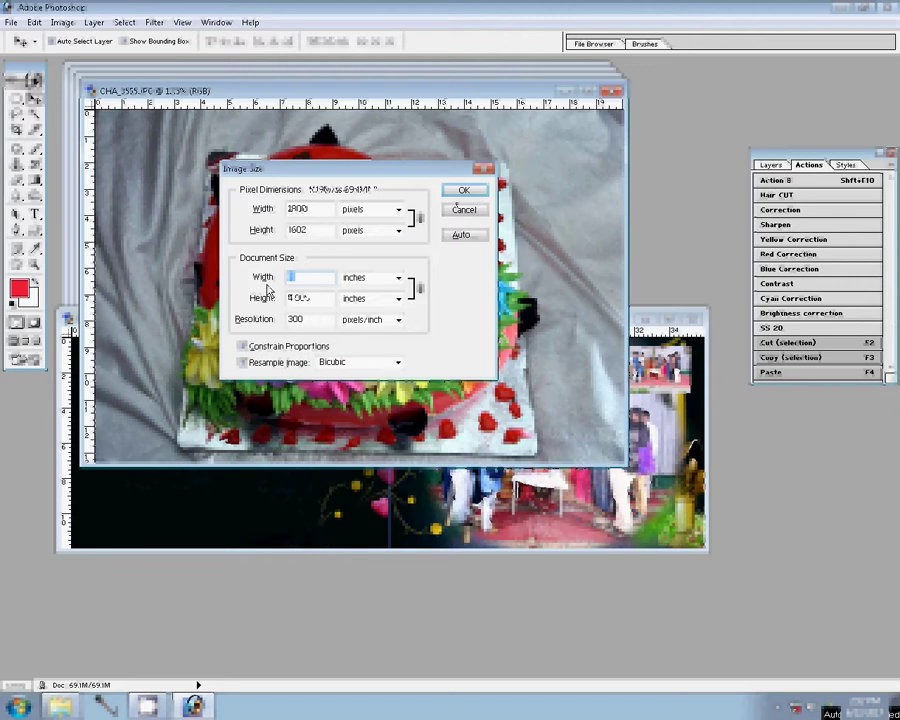
pyautogui.click(455, 192)
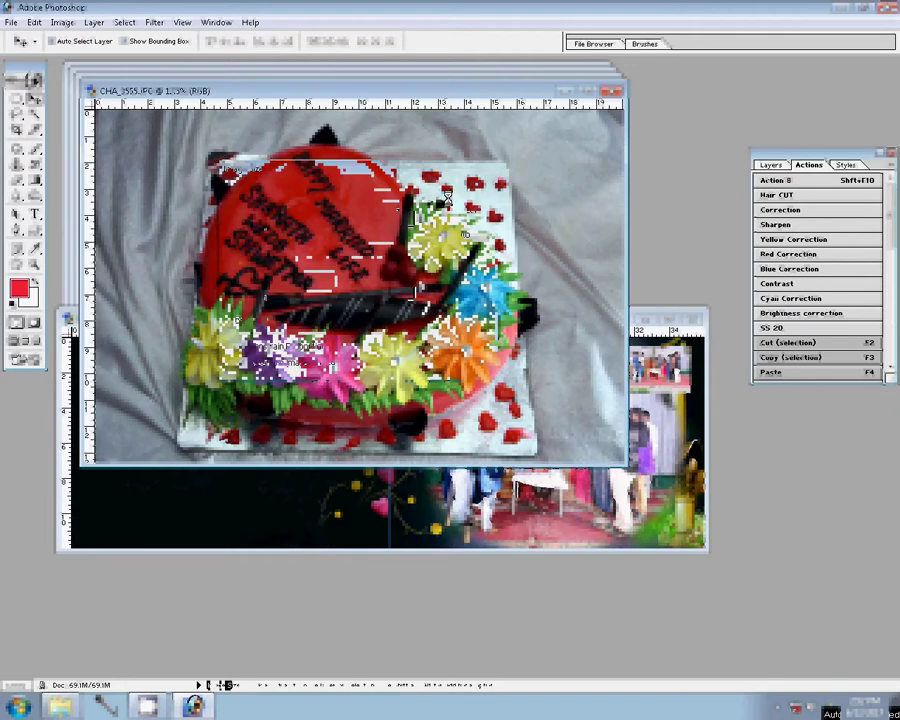
# Place the cake photo at the right page's lower middle, scaled to 70.8%, and close its window.
pyautogui.moveTo(447, 198); pyautogui.dragTo(430, 380)
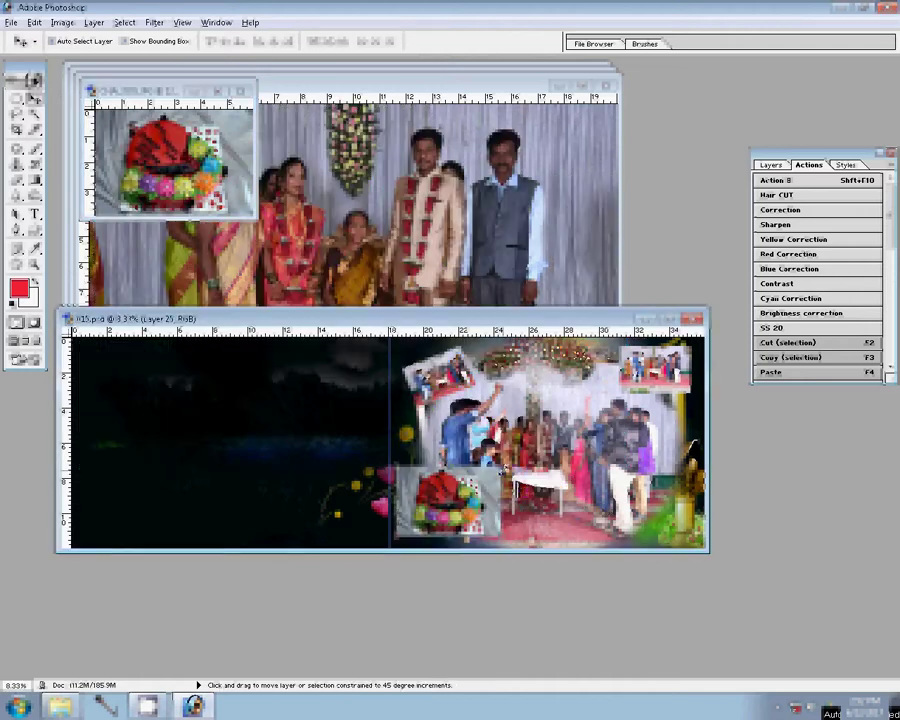
pyautogui.hotkey('ctrl', 't')
pyautogui.moveTo(500, 535)
pyautogui.mouseDown()
pyautogui.moveTo(470, 525)
pyautogui.moveTo(580, 510)
pyautogui.mouseUp()
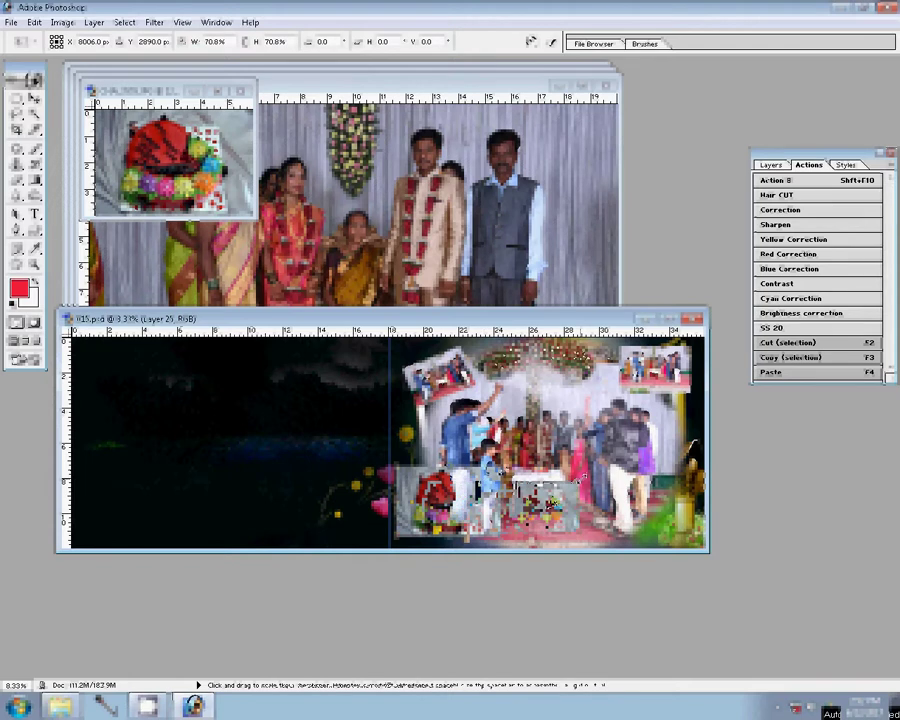
pyautogui.press('Return')
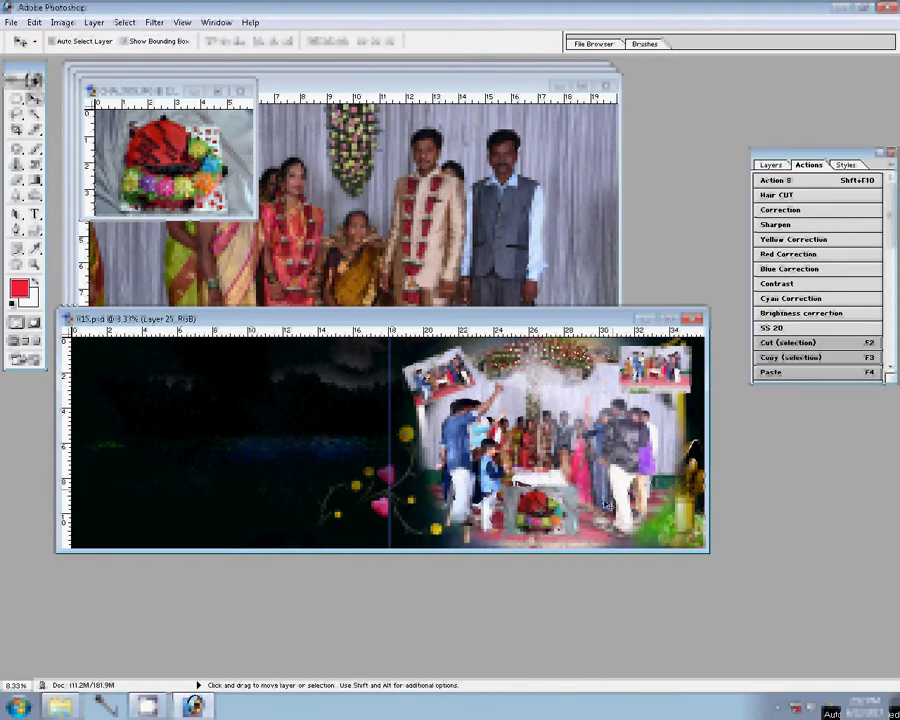
pyautogui.click(241, 92)
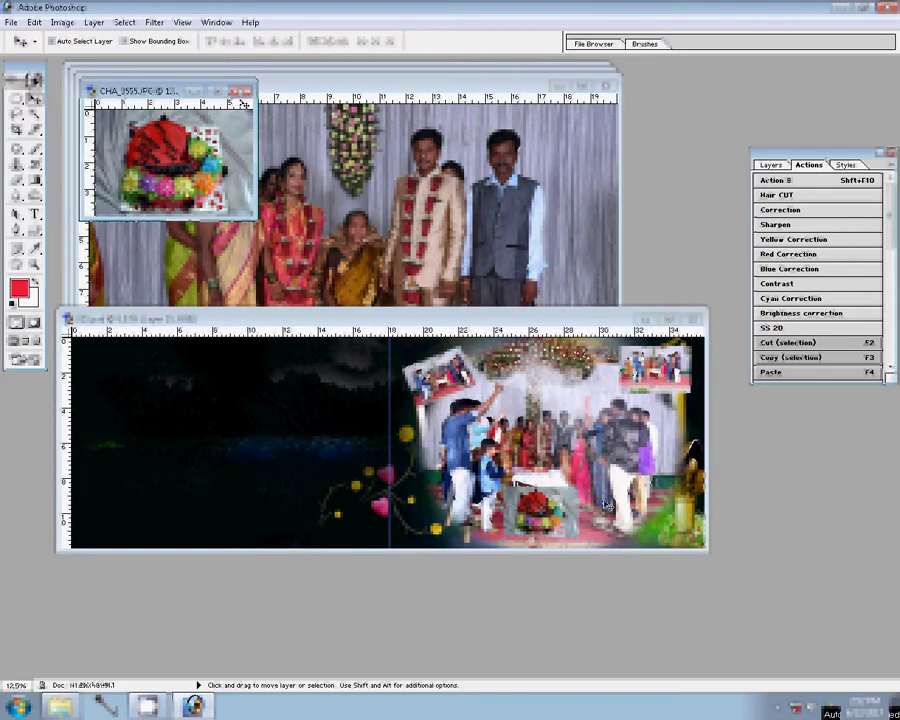
# Discard the cake photo's changes and resize the next group photo to width 8.25.
pyautogui.click(386, 276)
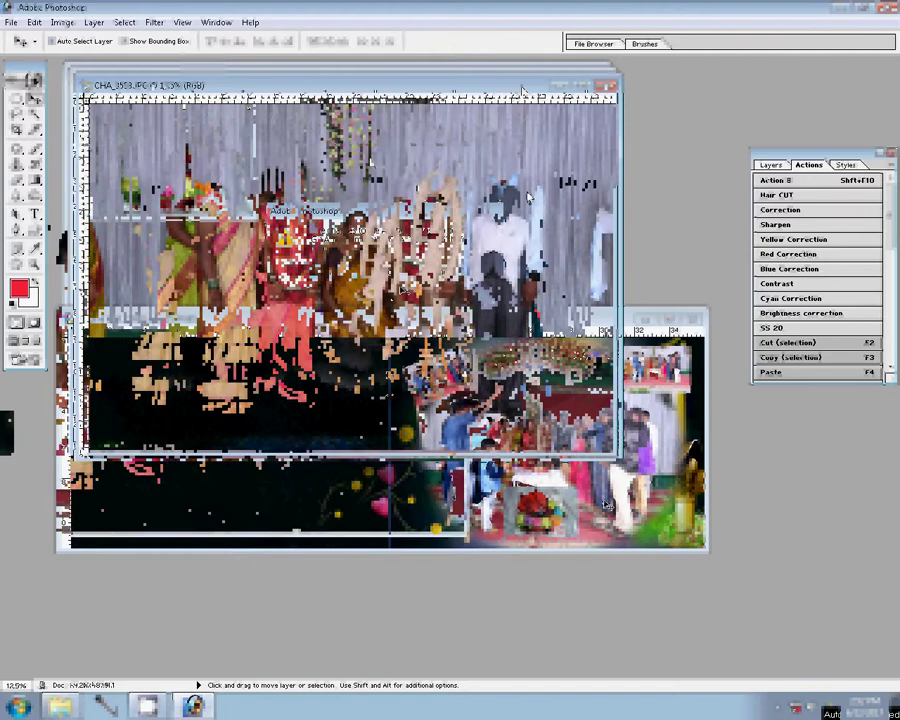
pyautogui.click(293, 488)
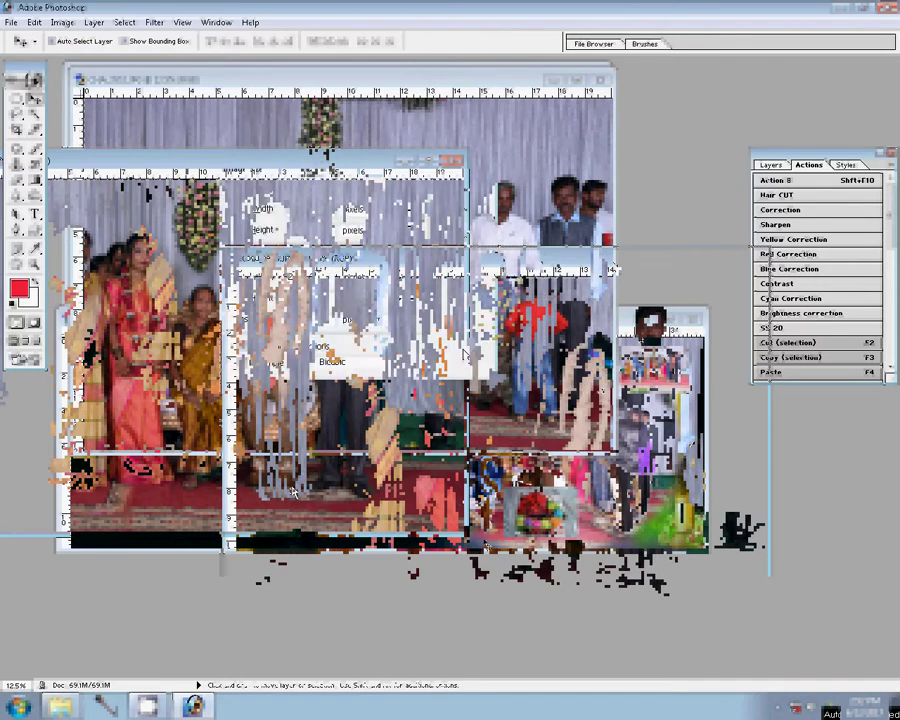
pyautogui.write('8.25')
pyautogui.press('Return')
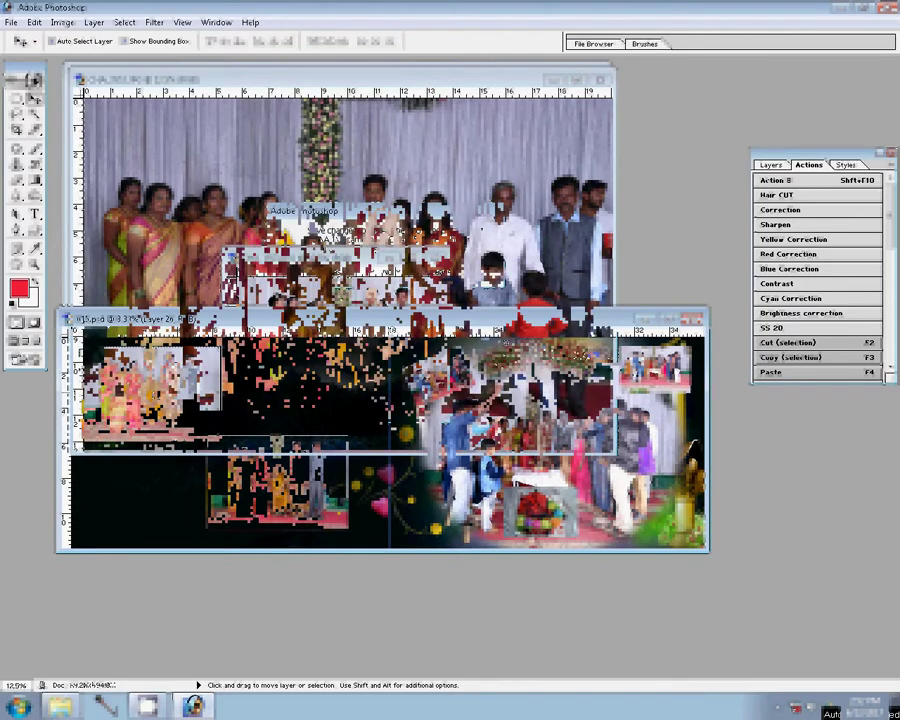
# Resize CHA_3552 to 8 inches wide and line it up beside the first photo on the left page's top row.
pyautogui.click(352, 247)
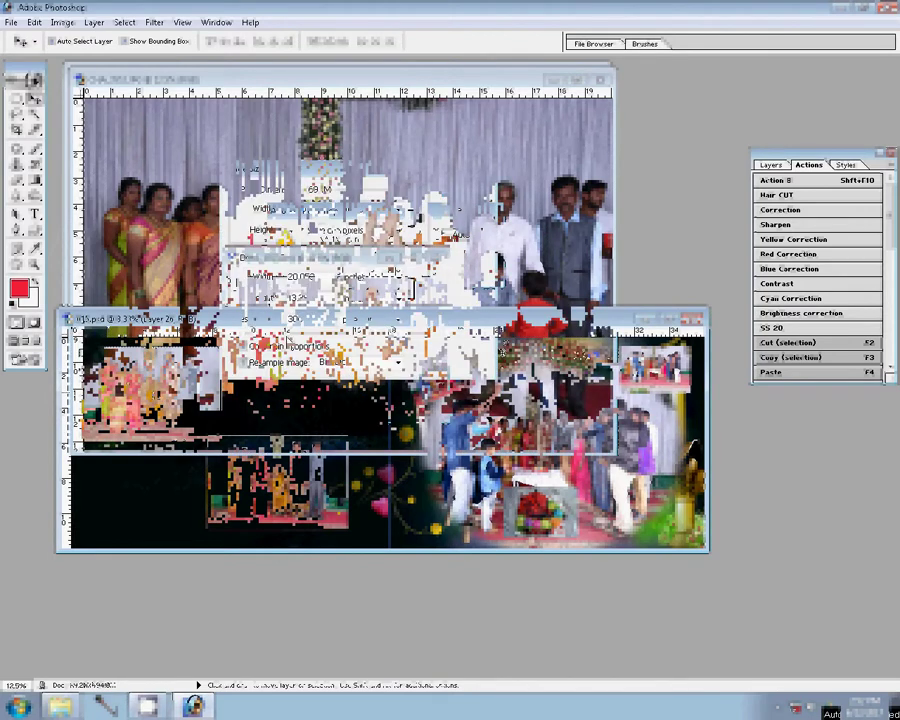
pyautogui.write('8')
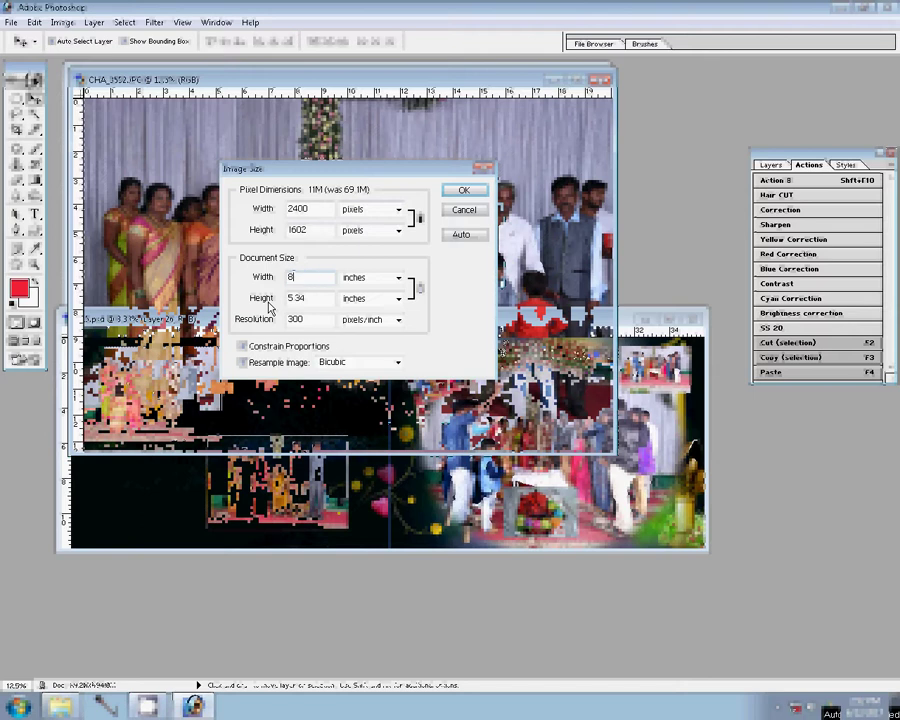
pyautogui.click(462, 190)
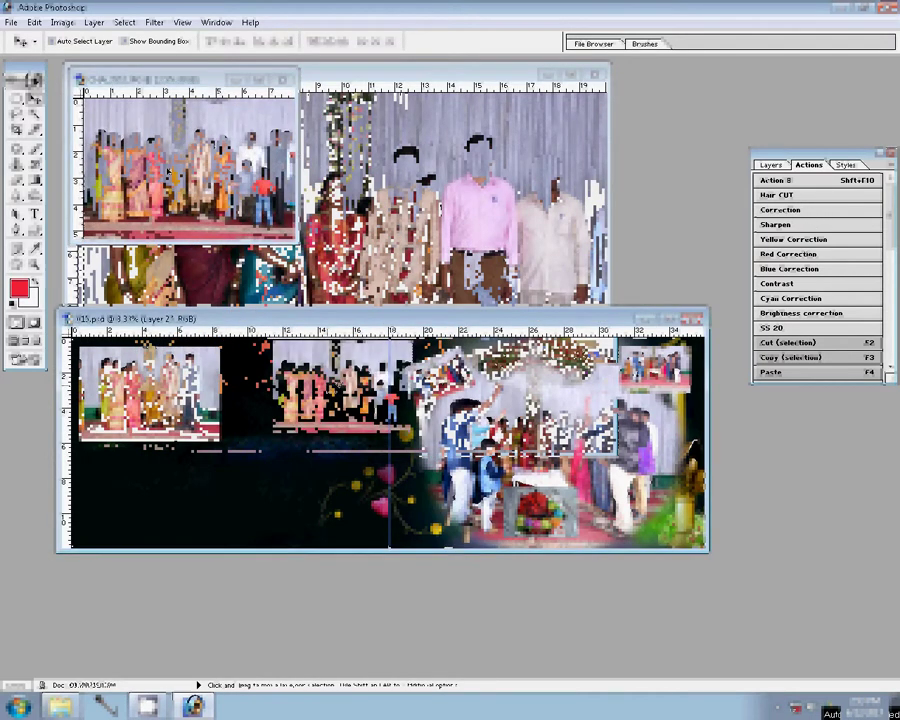
pyautogui.moveTo(360, 388); pyautogui.dragTo(324, 386)
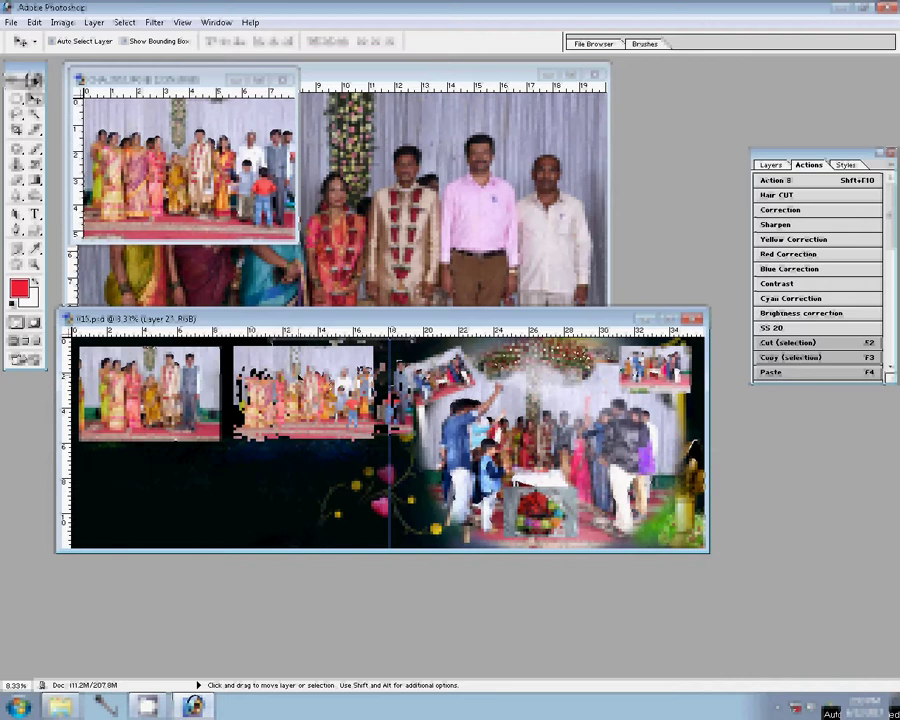
# Close CHA_3552 without saving and resize CHA_3550 to 8 inches wide.
pyautogui.click(284, 79)
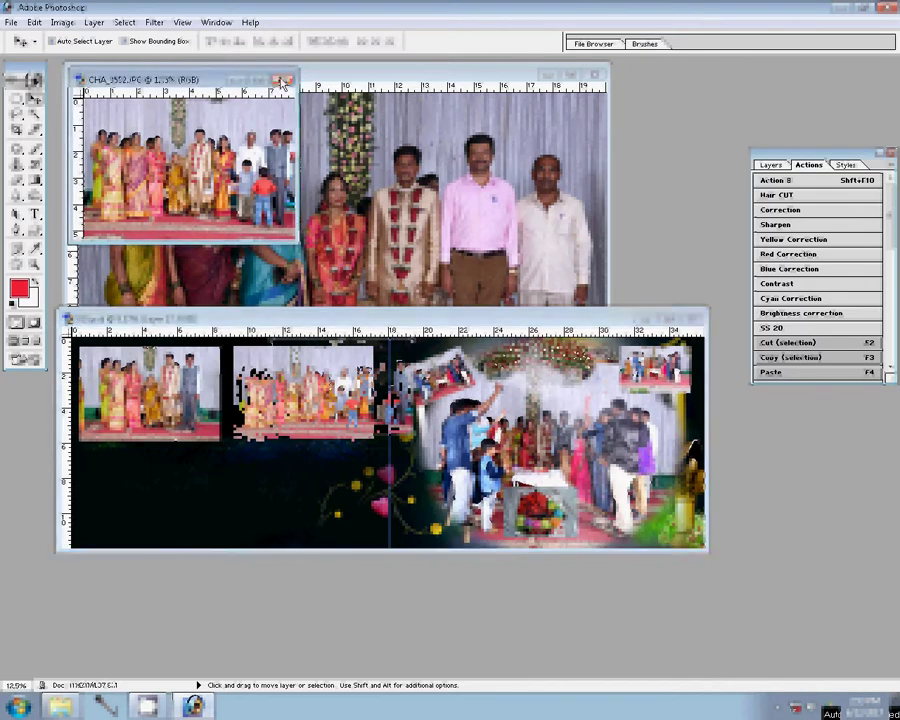
pyautogui.click(378, 275)
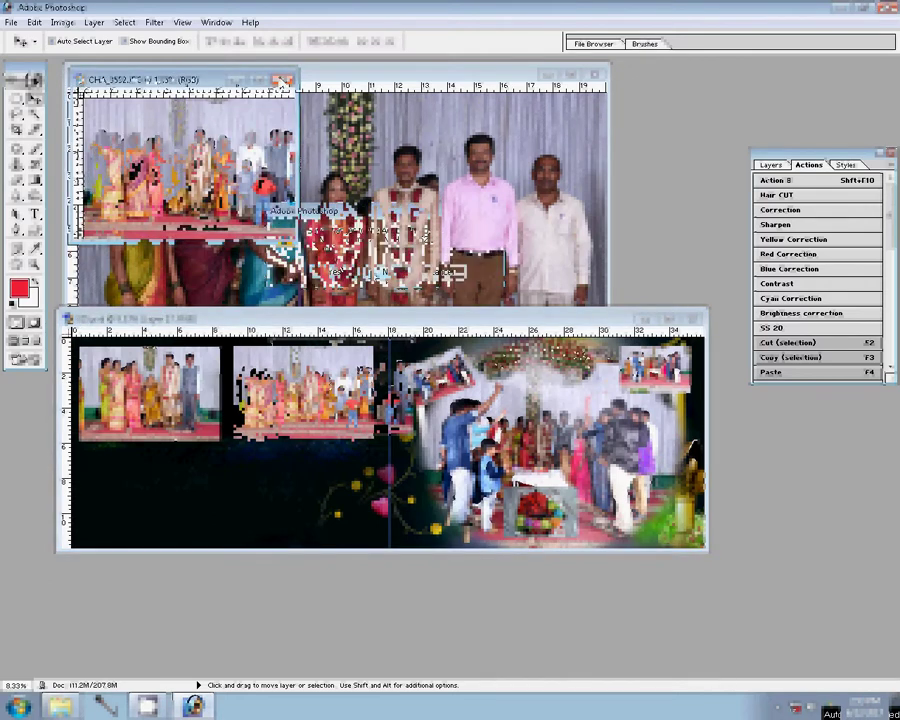
pyautogui.hotkey('ctrl', 'alt', 'i')
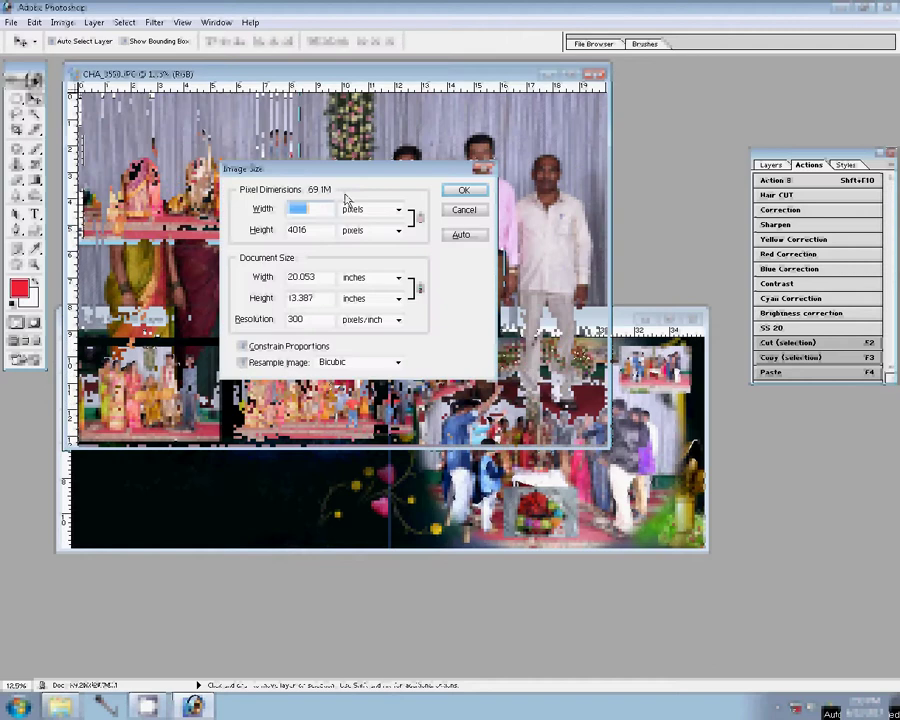
pyautogui.press('Tab')
pyautogui.press('Tab')
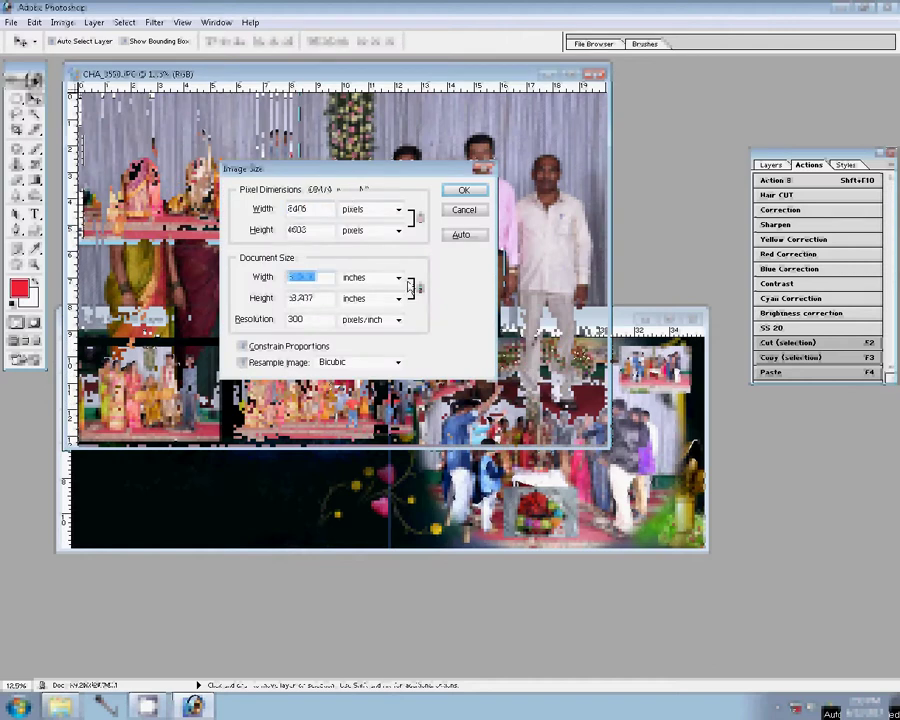
pyautogui.write('8')
pyautogui.click(449, 191)
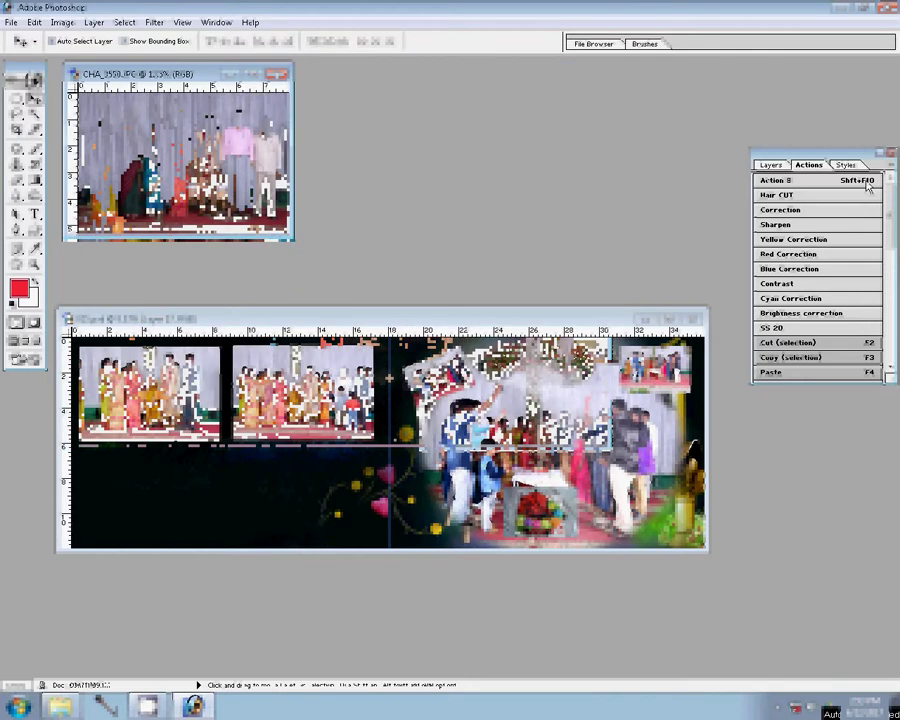
# Colour-correct CHA_3550, place it at the left page's lower left, and close it unsaved.
pyautogui.click(826, 209)
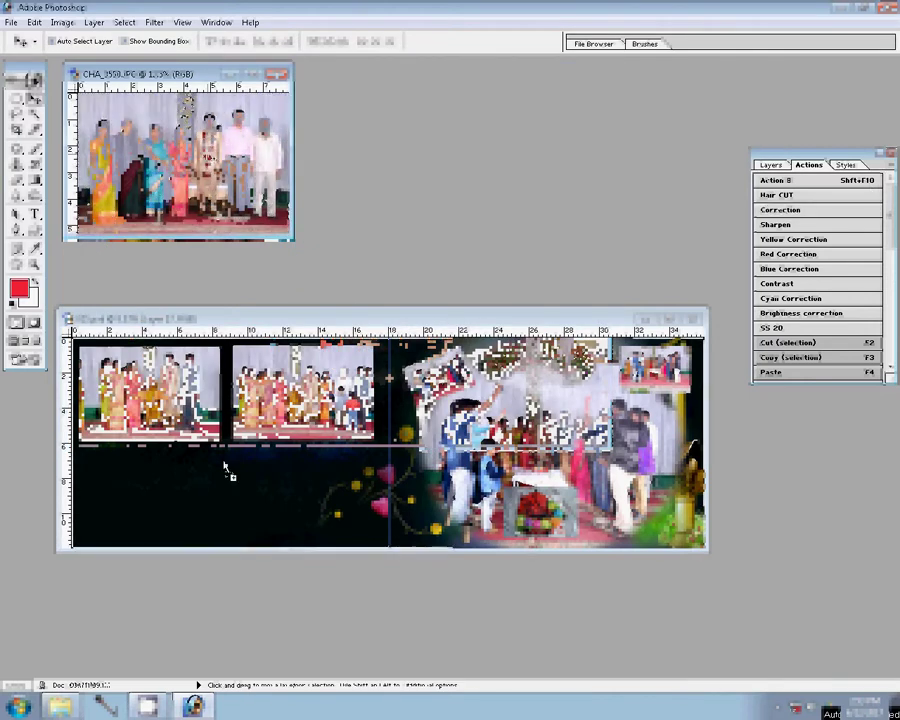
pyautogui.moveTo(187, 151)
pyautogui.mouseDown()
pyautogui.moveTo(227, 468)
pyautogui.moveTo(147, 488)
pyautogui.mouseUp()
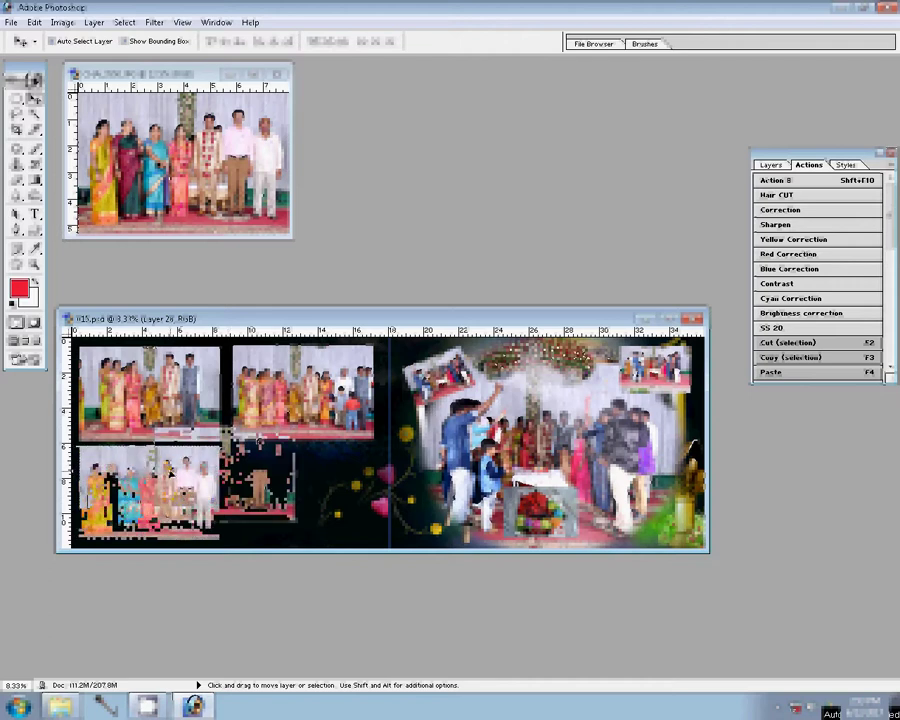
pyautogui.hotkey('ctrl', 'w')
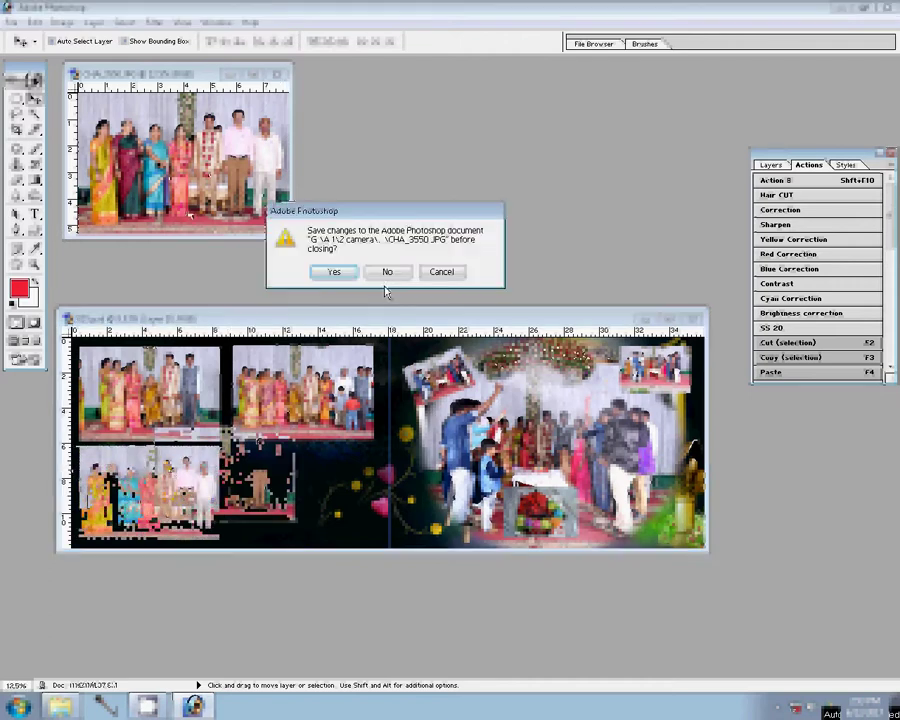
pyautogui.click(385, 272)
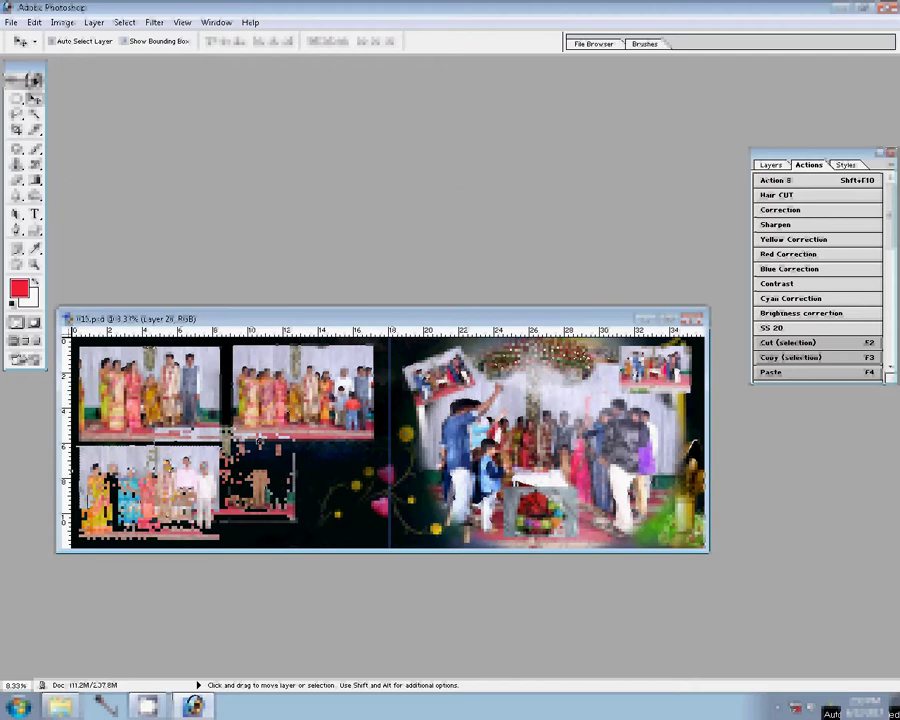
# In Explorer, move used photos to the Delete folder and drag CHA_3565 and CHA_3568 into Photoshop.
pyautogui.hotkey('alt', 'Tab')
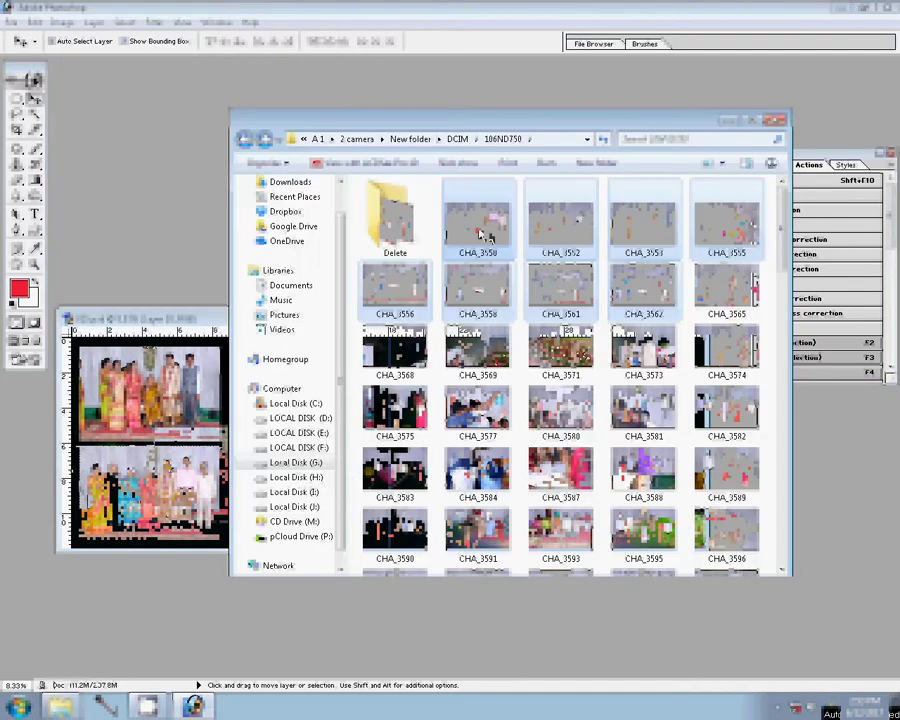
pyautogui.moveTo(480, 235); pyautogui.dragTo(399, 240)
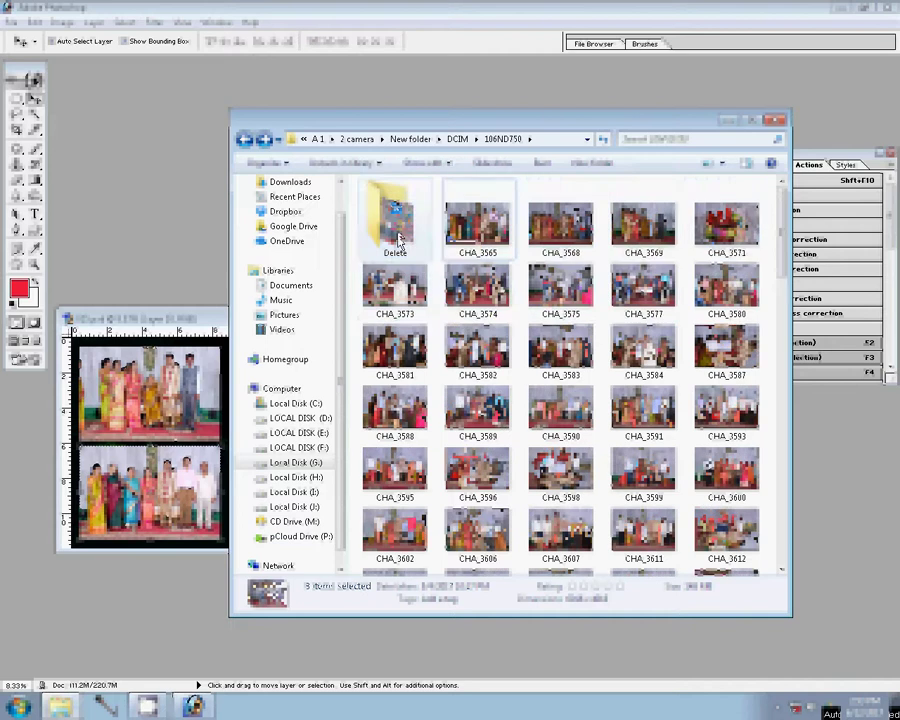
pyautogui.click(485, 230)
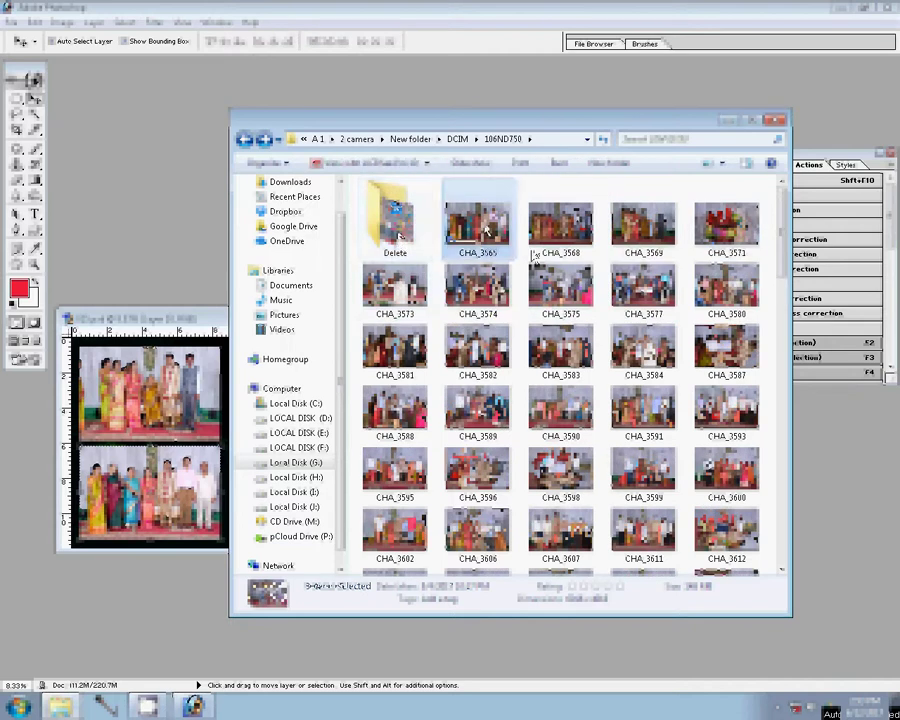
pyautogui.moveTo(560, 224)
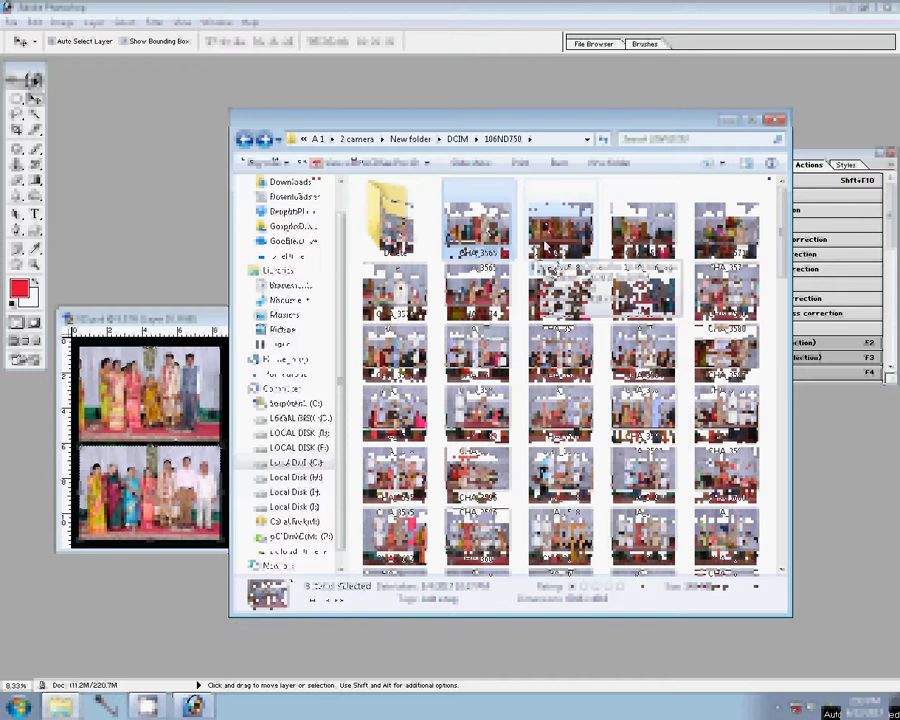
pyautogui.click(545, 240)
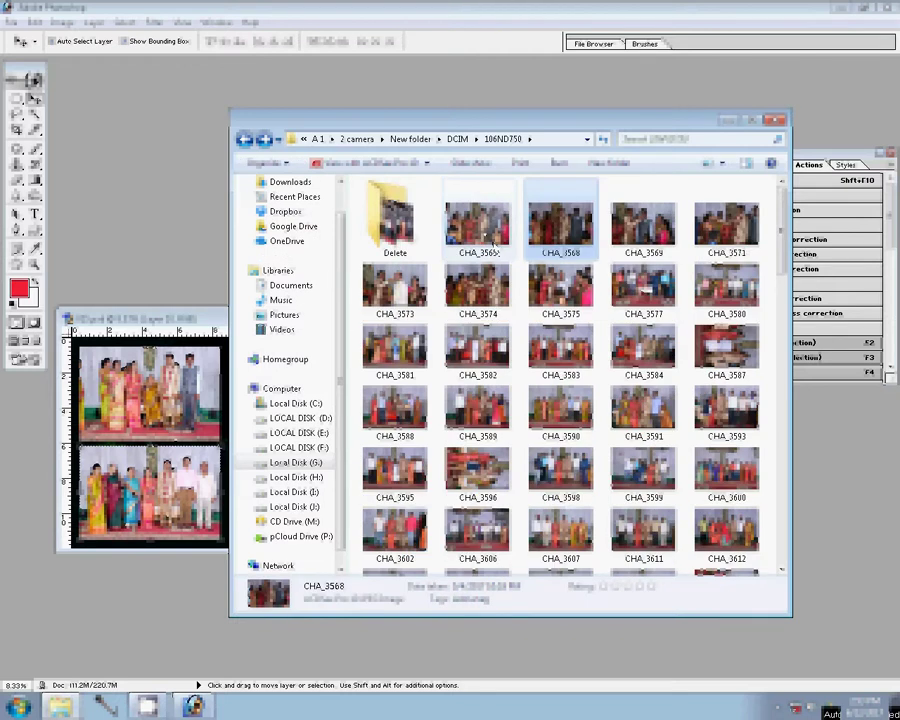
pyautogui.keyDown('ctrl'); pyautogui.click(476, 230); pyautogui.keyUp('ctrl')
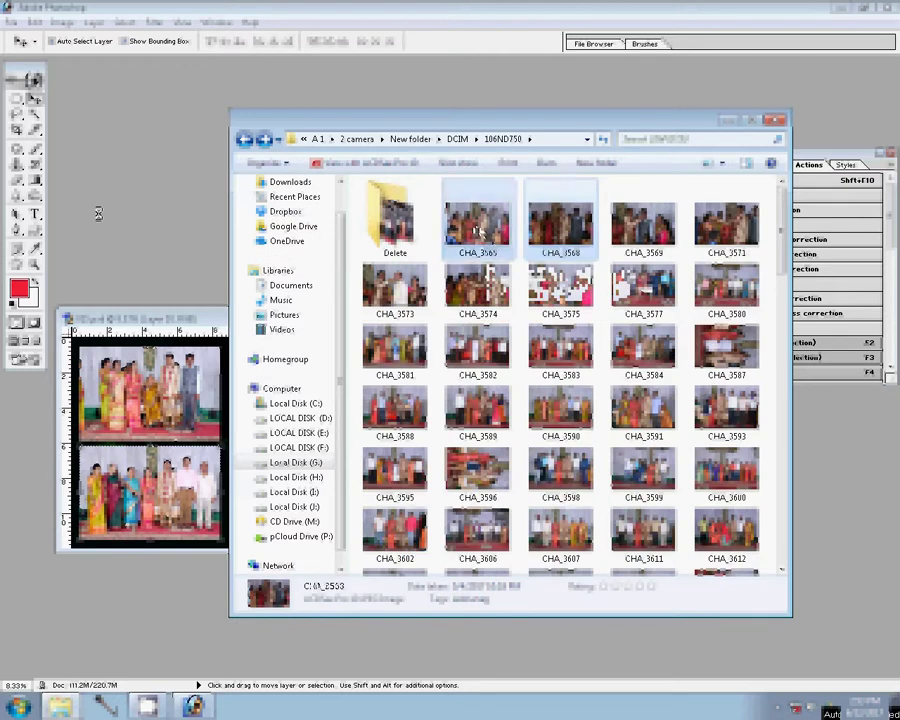
pyautogui.moveTo(476, 230)
pyautogui.mouseDown()
pyautogui.moveTo(98, 213)
pyautogui.moveTo(110, 210)
pyautogui.mouseUp()
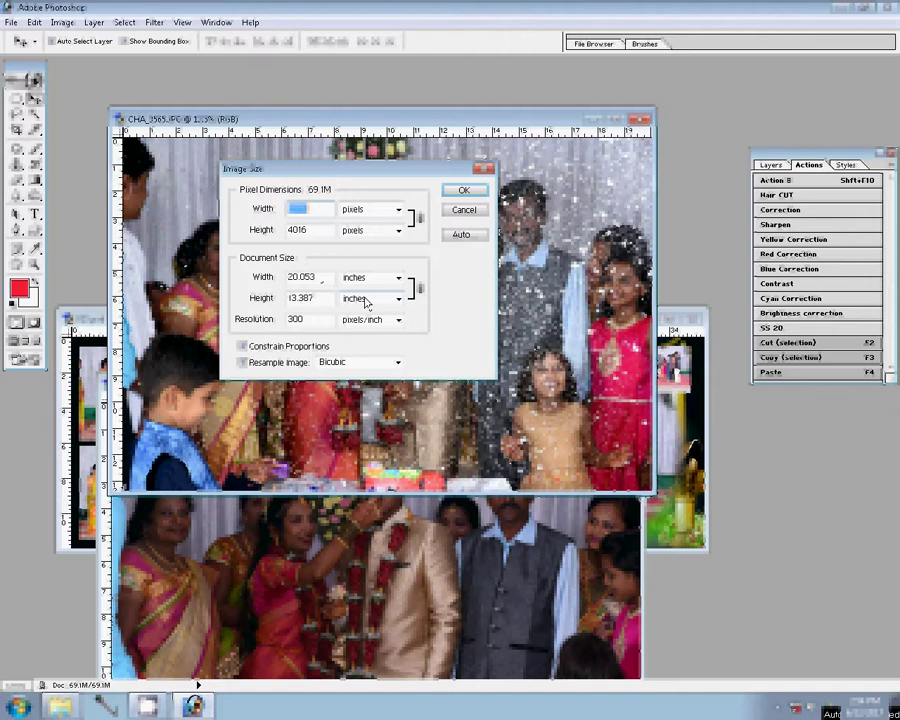
# Resize CHA_3565 to about 8 inches wide, close it, and switch to CHA_3568.
pyautogui.click(451, 190)
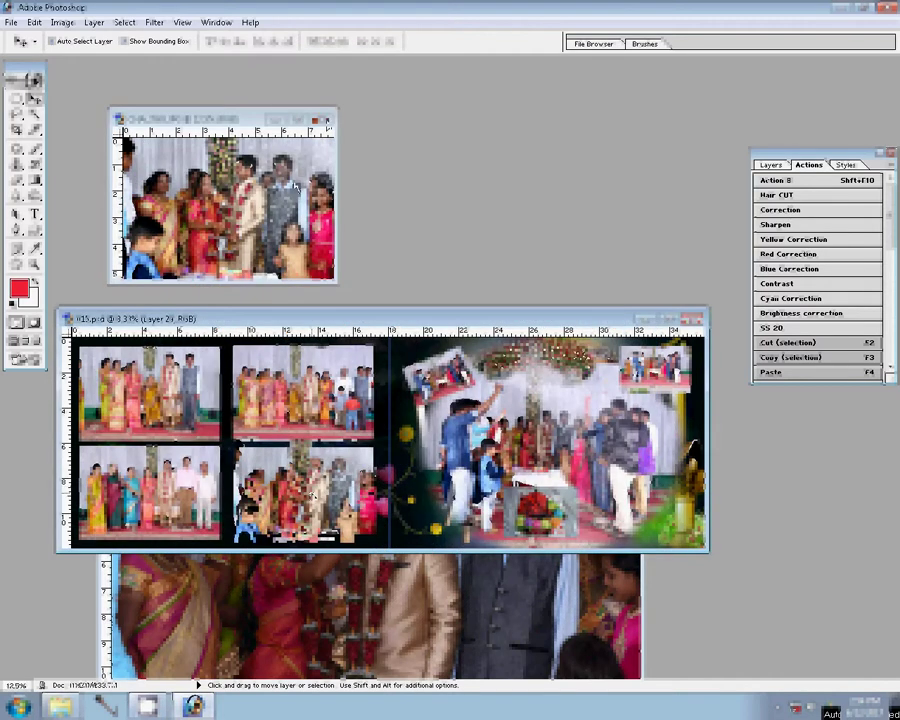
pyautogui.hotkey('ctrl', 'w')
pyautogui.hotkey('ctrl', '+')
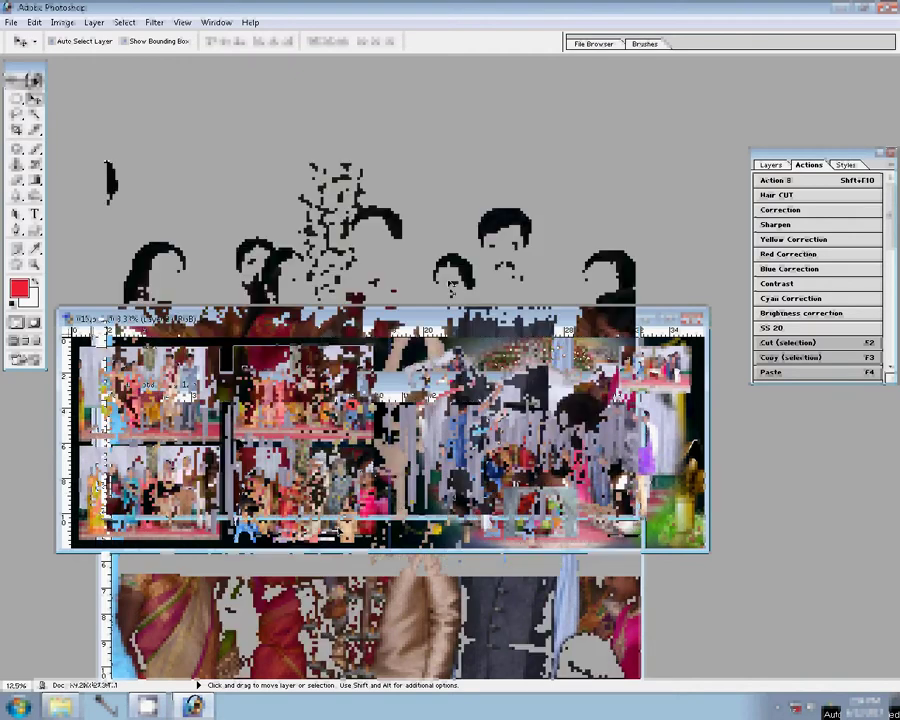
# Resize CHA_3568 and colour-correct it with the Correction action.
pyautogui.hotkey('ctrl', 'alt', 'i')
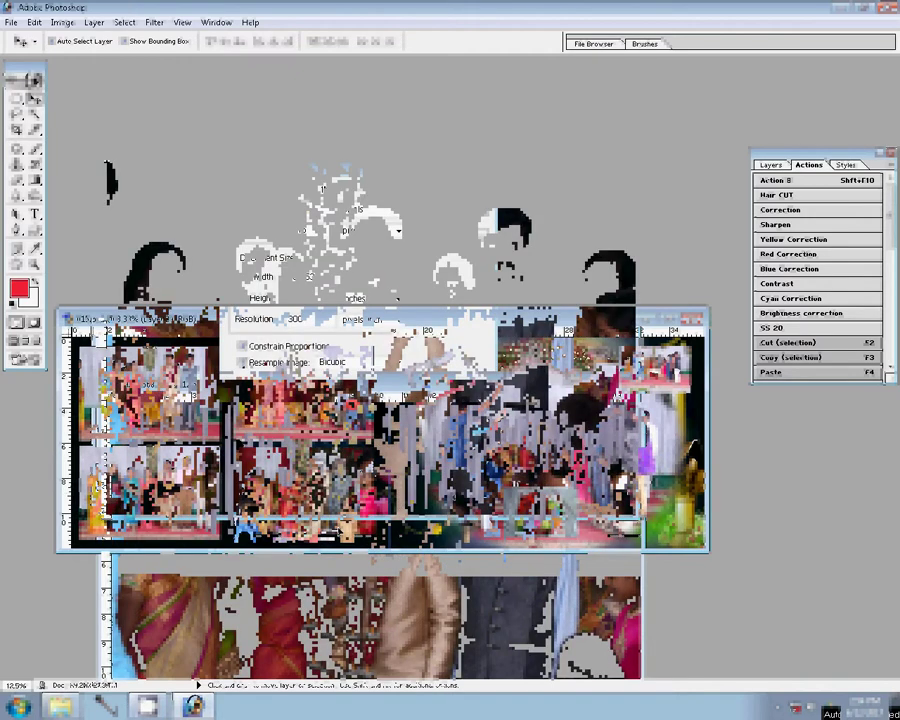
pyautogui.click(462, 190)
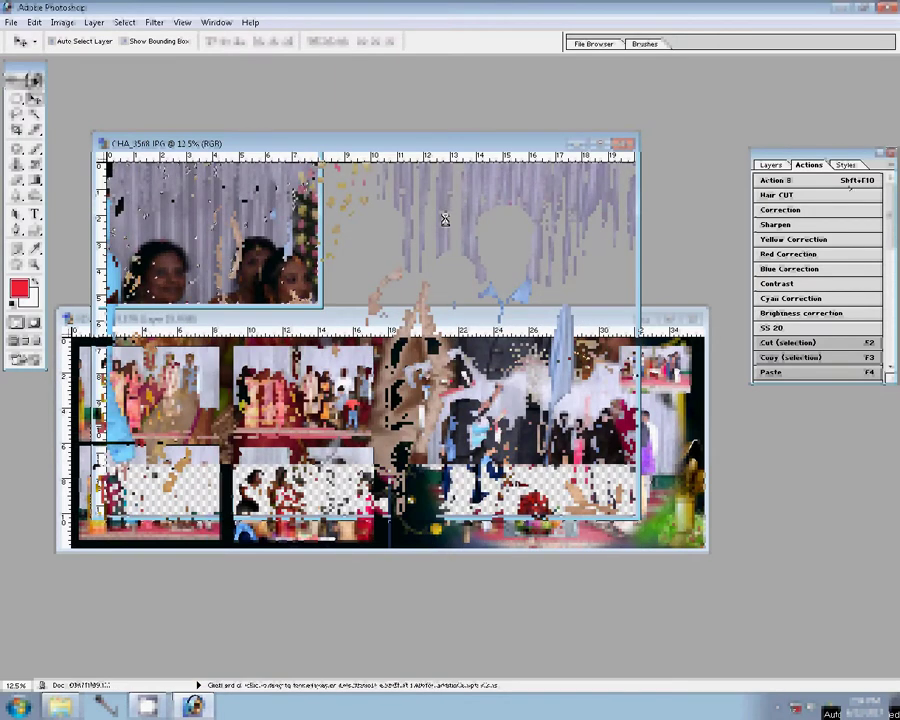
pyautogui.click(805, 211)
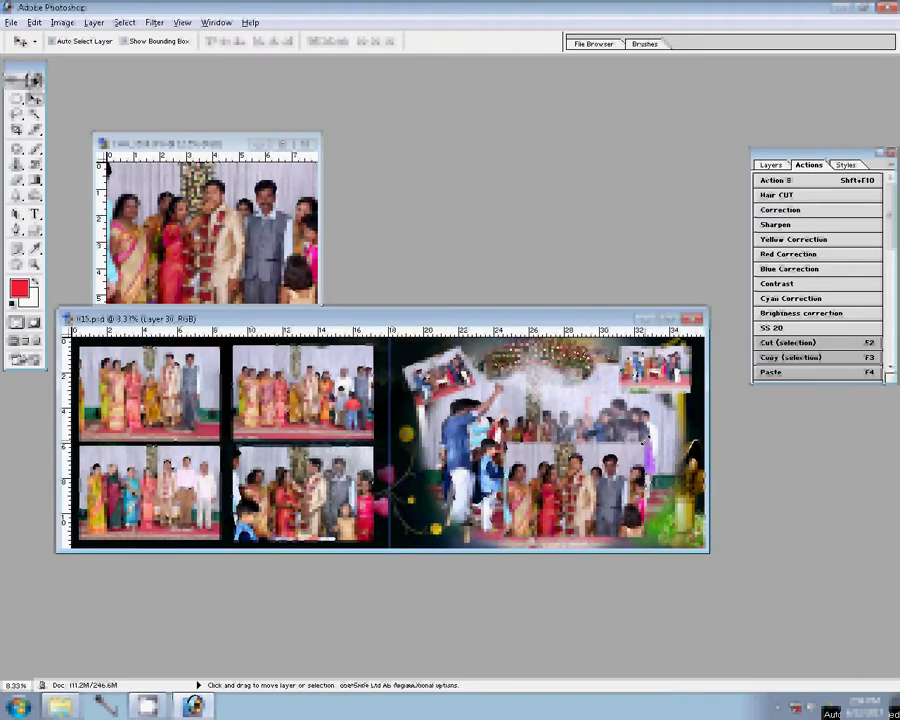
# Scale the pasted photo to 43.3% on the album's right page, then close CHA_3568.
pyautogui.hotkey('ctrl', 't')
pyautogui.moveTo(646, 430); pyautogui.dragTo(676, 410)
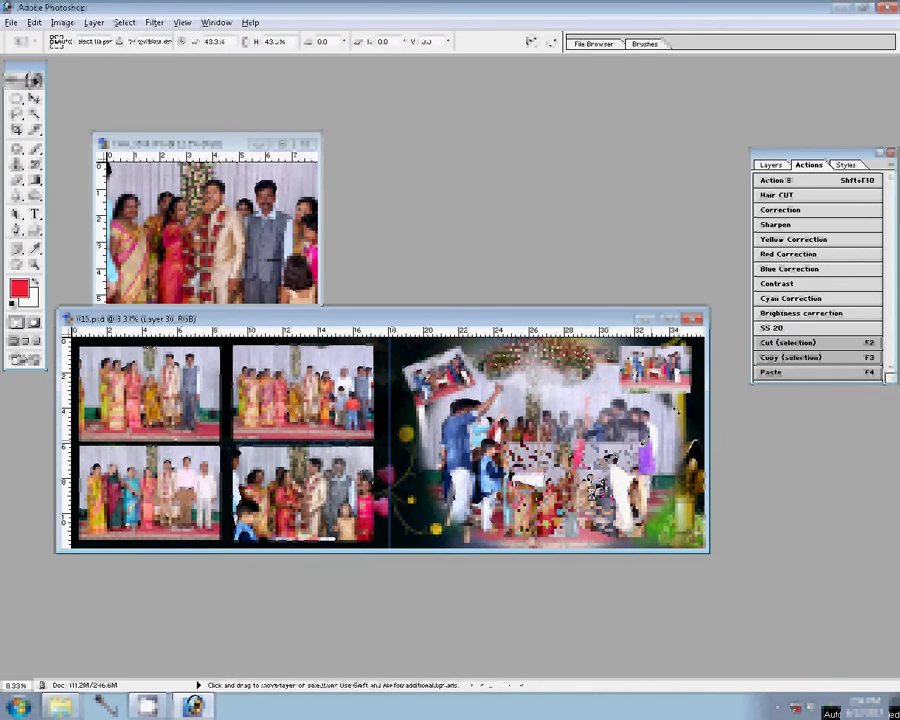
pyautogui.press('Return')
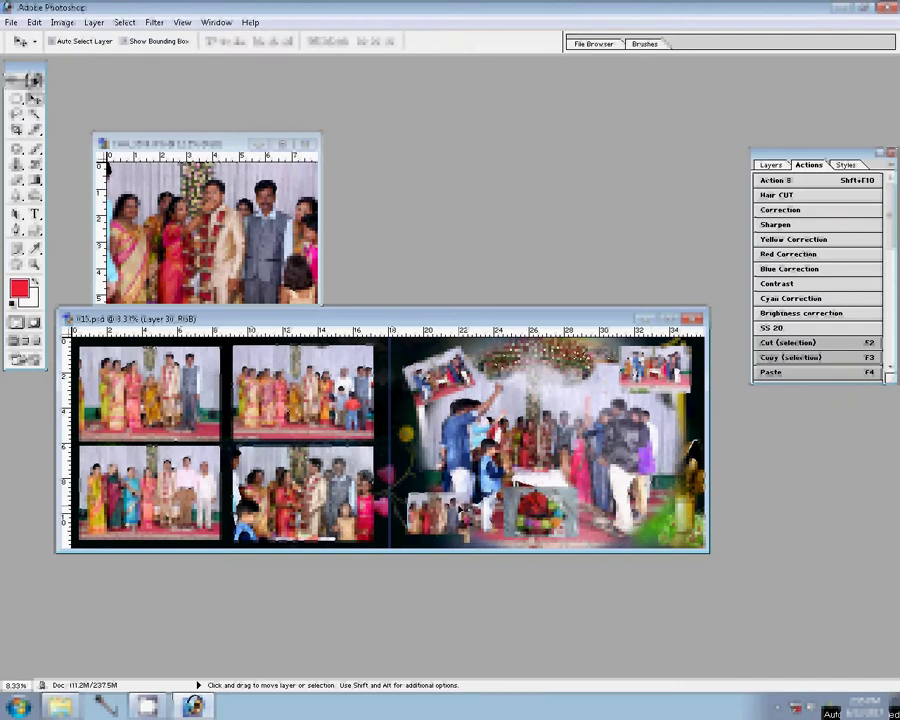
pyautogui.hotkey('ctrl', 'Tab')
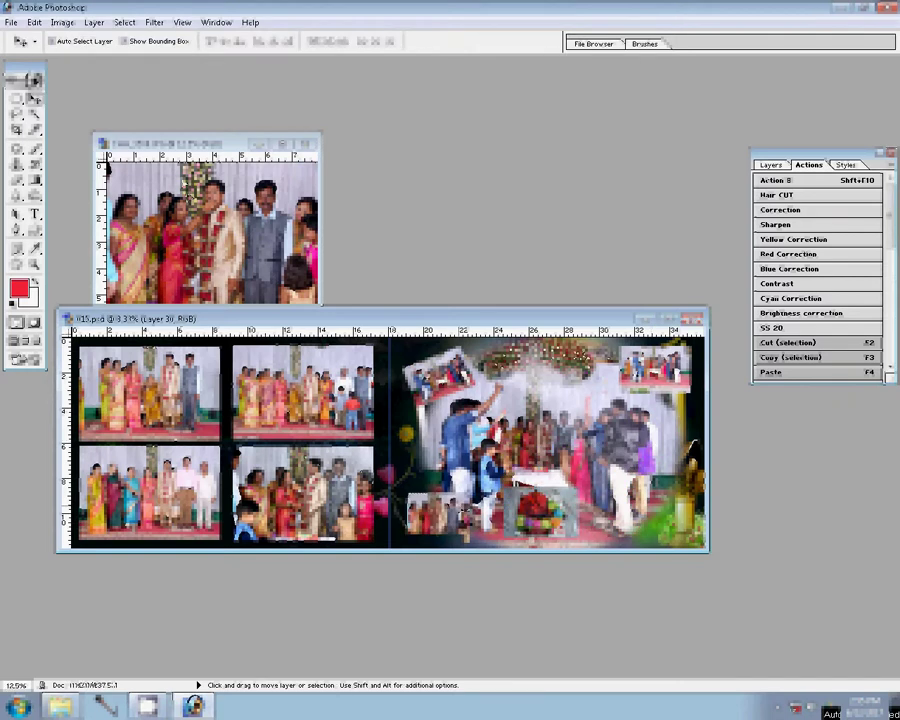
pyautogui.hotkey('ctrl', 'w')
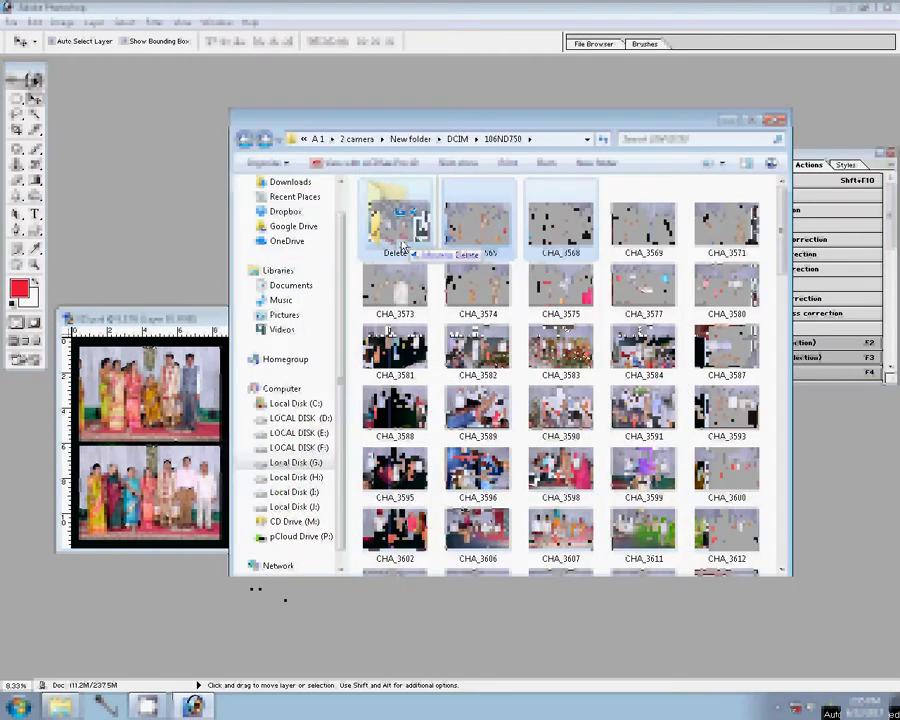
# Move CHA_3565 and CHA_3568 into the Delete folder and select CHA_3569 and CHA_3571.
pyautogui.moveTo(403, 245); pyautogui.dragTo(403, 245)
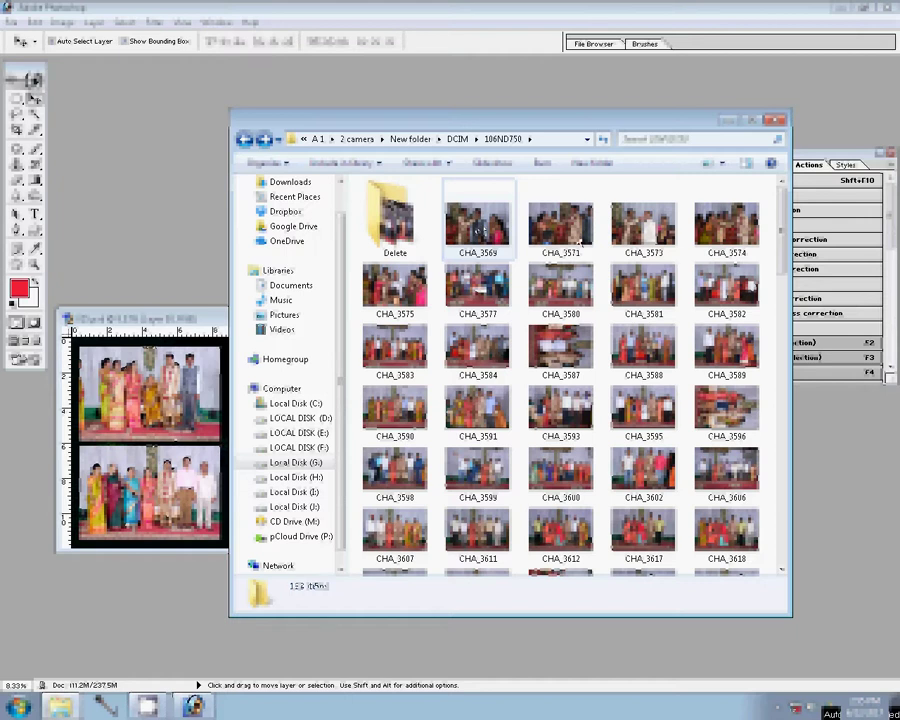
pyautogui.click(478, 225)
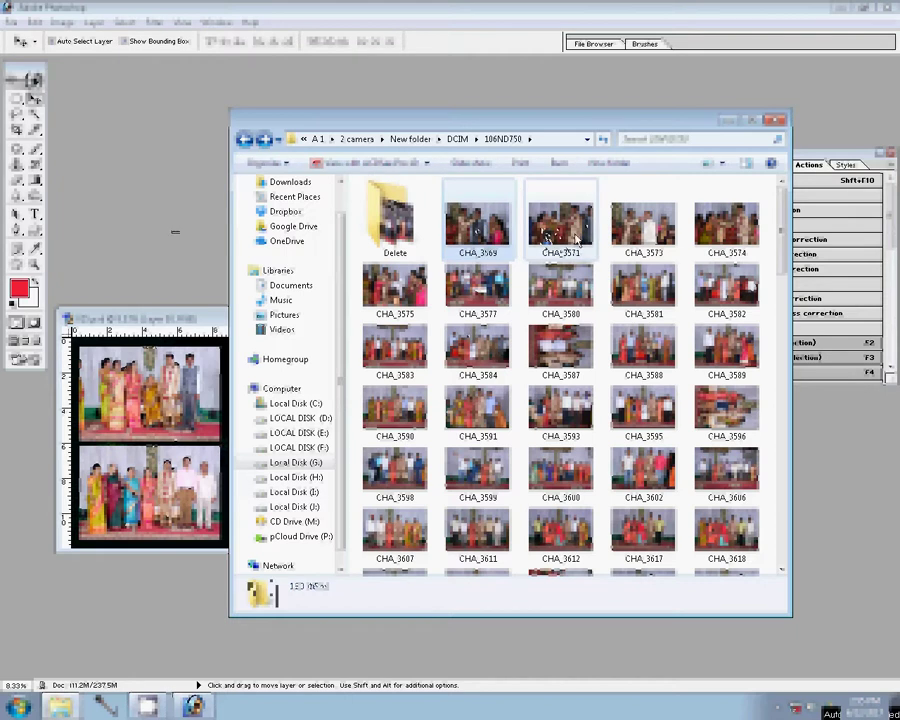
pyautogui.keyDown('ctrl'); pyautogui.click(575, 238); pyautogui.keyUp('ctrl')
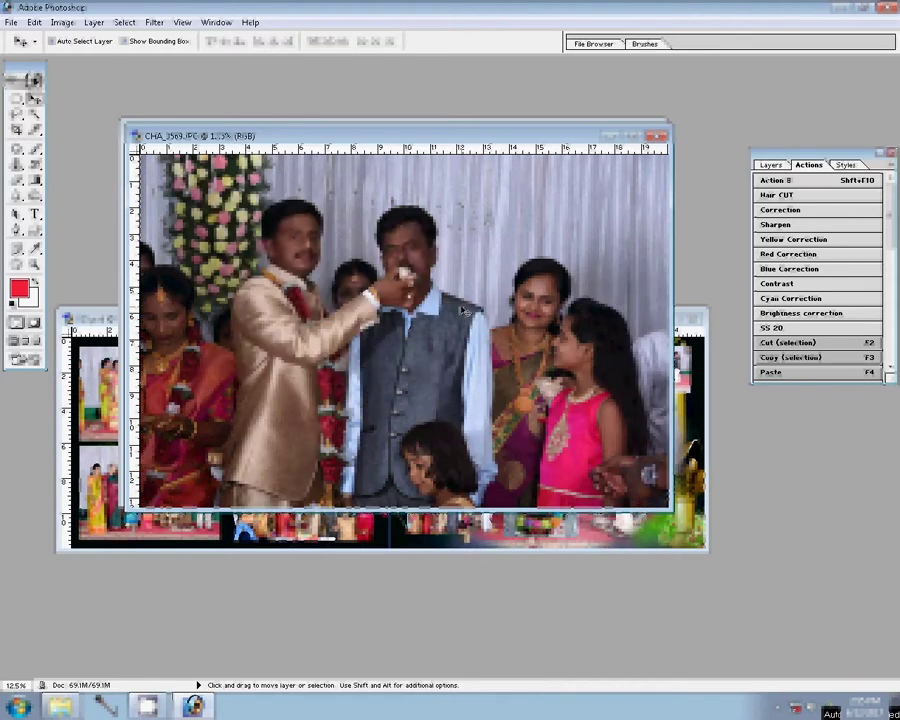
# Resize CHA_3569 to 8 inches wide and place it in the album scaled to 62.6%.
pyautogui.hotkey('ctrl', 'alt', 'i')
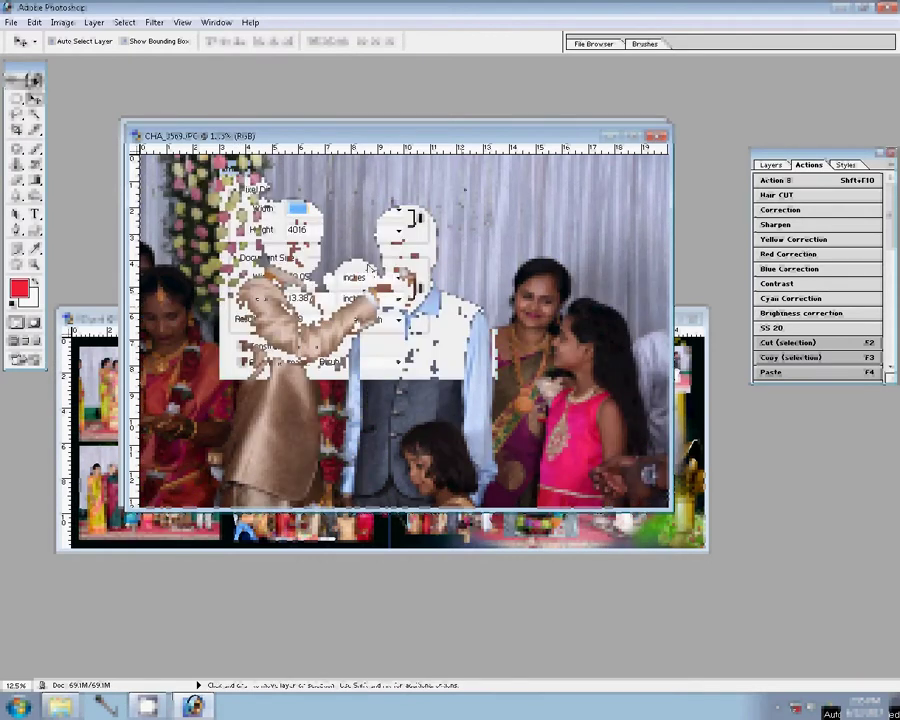
pyautogui.write('8')
pyautogui.click(478, 189)
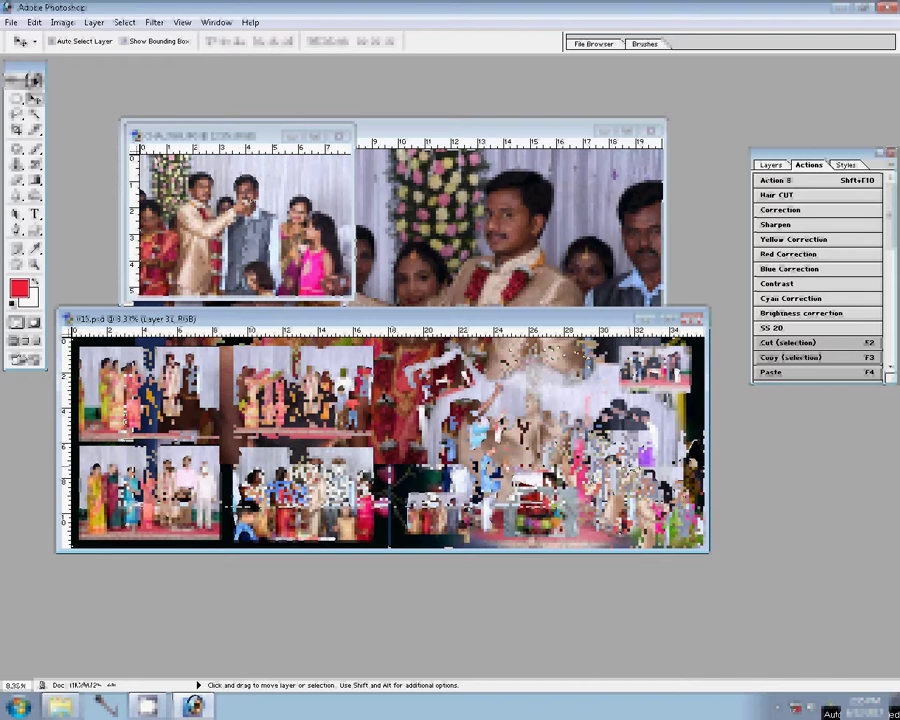
pyautogui.hotkey('ctrl', 't')
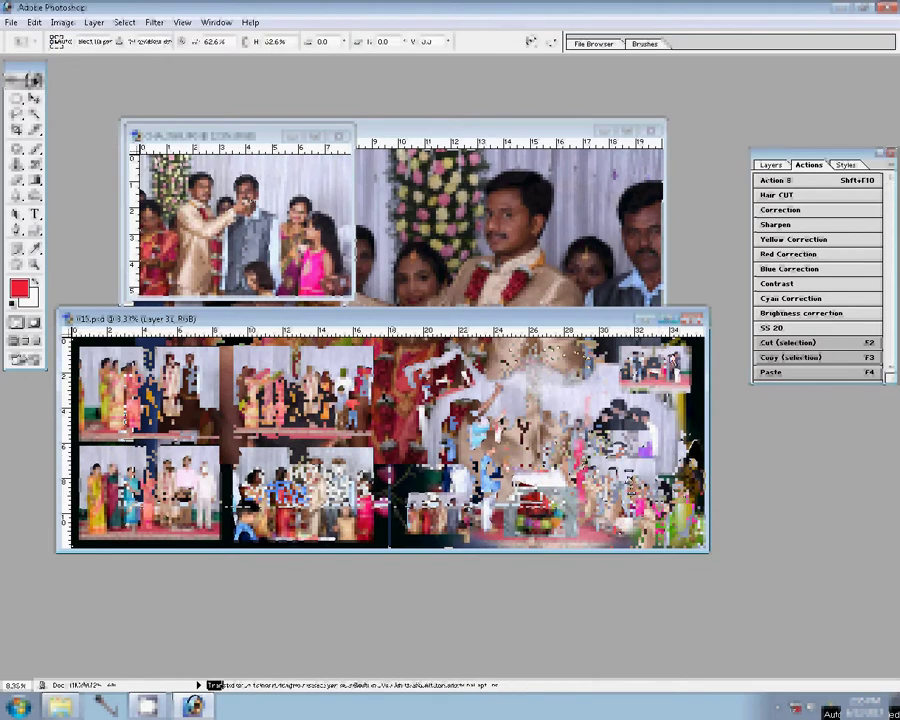
pyautogui.press('Return')
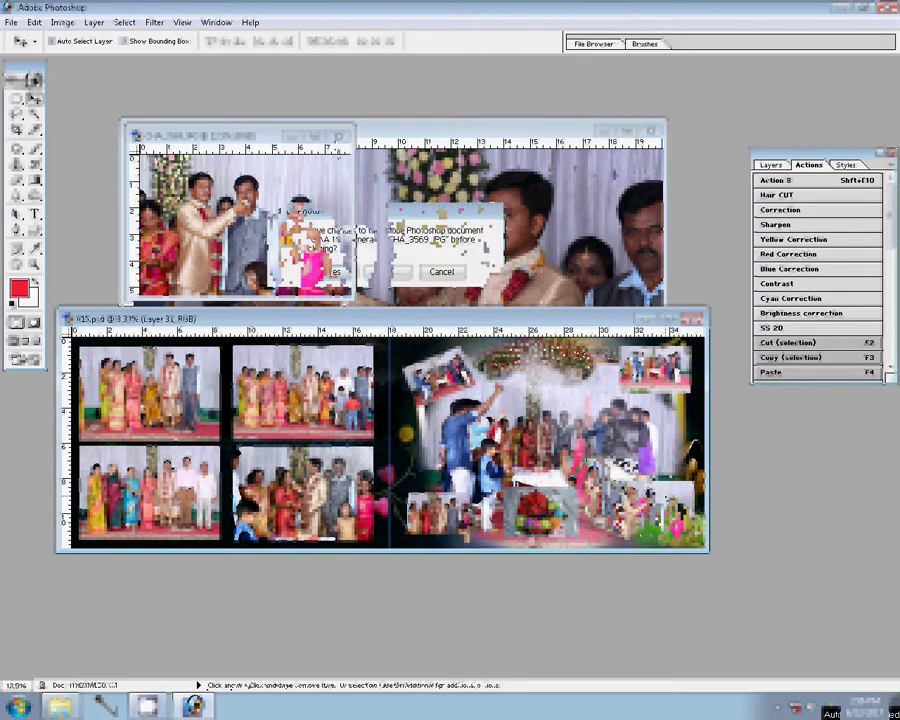
# Close CHA_3569 at the save prompt and check CHA_3571's image size without changes.
pyautogui.click(400, 271)
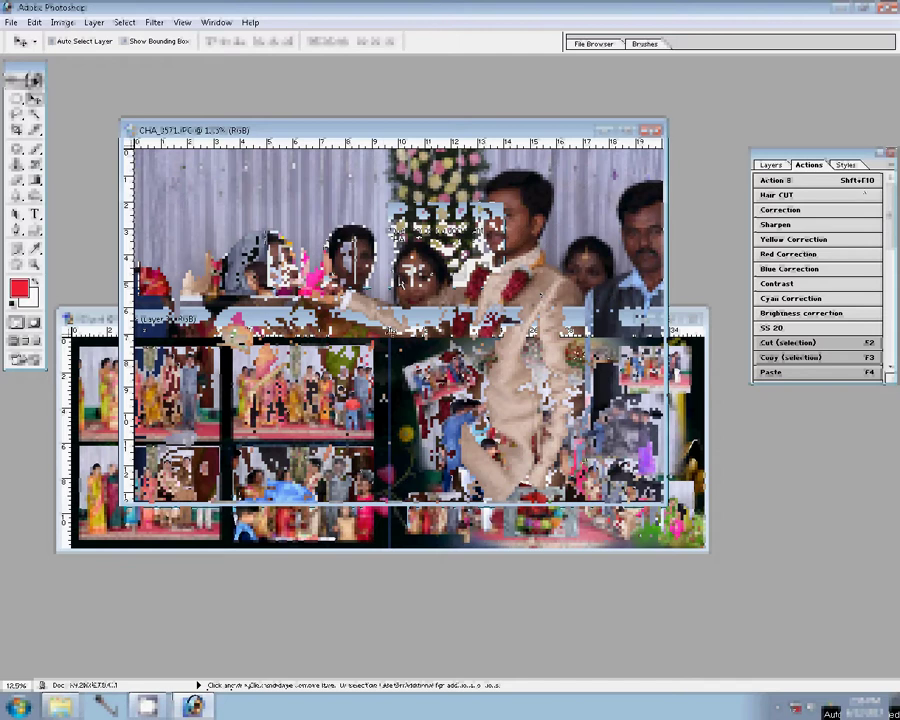
pyautogui.hotkey('ctrl', 'alt', 'i')
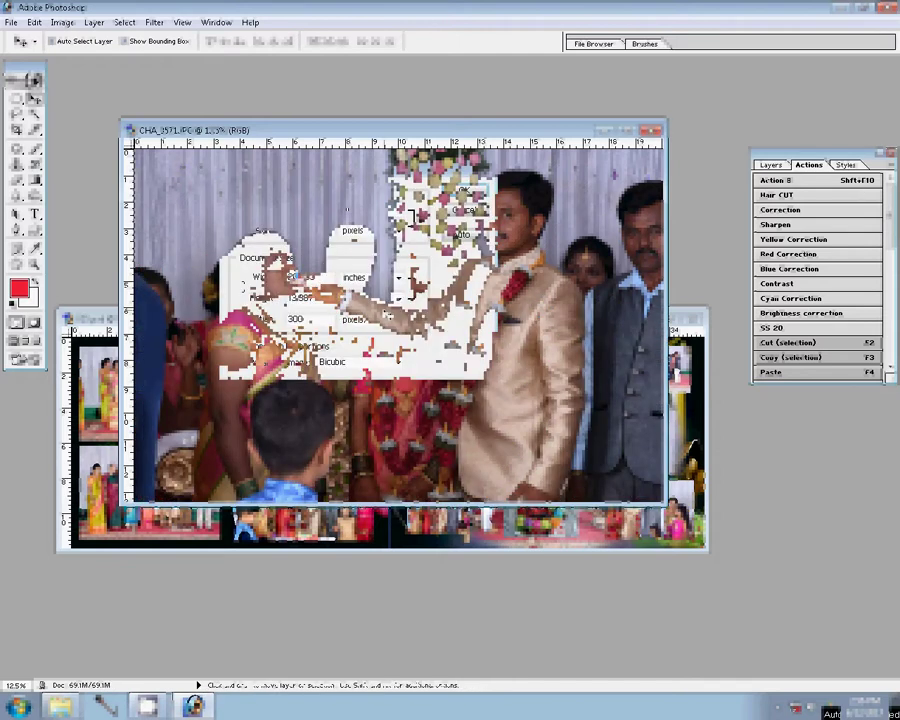
pyautogui.click(458, 209)
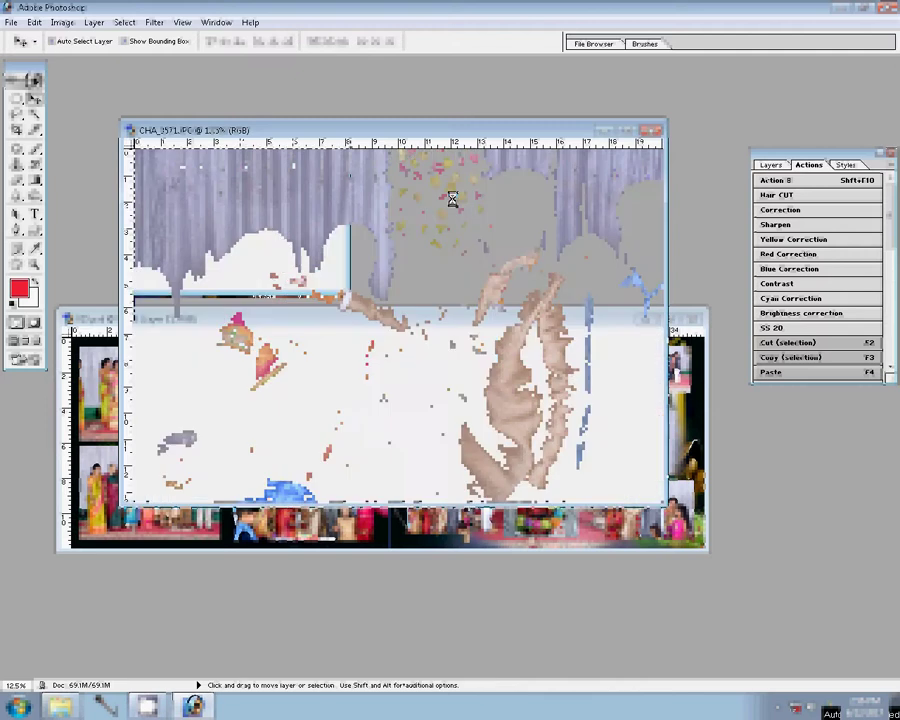
# Fit CHA_3571 to the screen and sharpen the whole photo with the Sharpen action.
pyautogui.press('z')
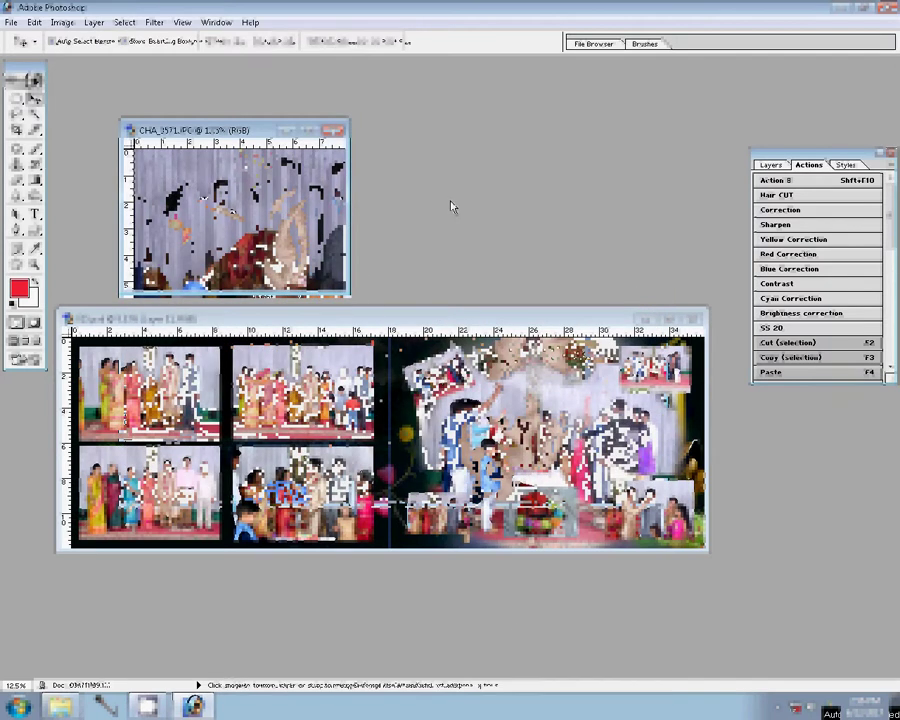
pyautogui.click(339, 42)
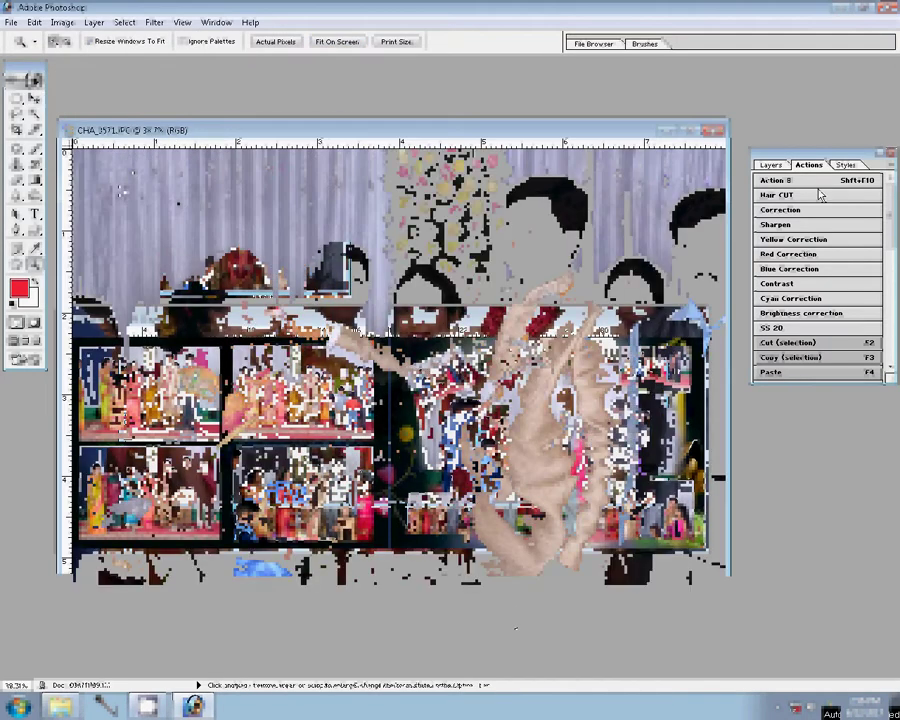
pyautogui.click(792, 224)
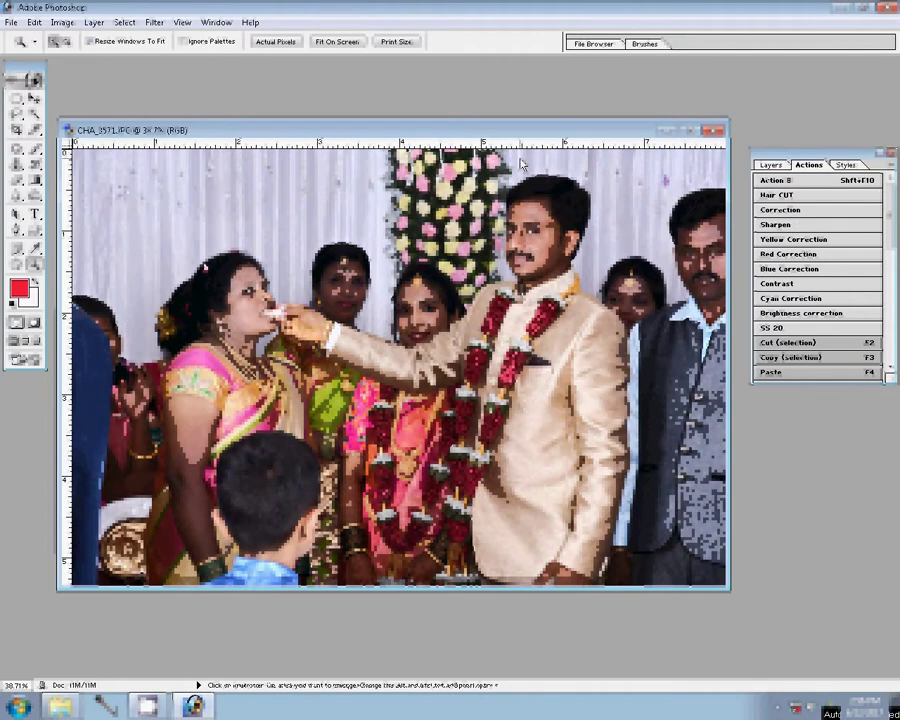
# Drag CHA_3571 into 015.psd and scale it to 45.3% at the collage's right edge.
pyautogui.press('v')
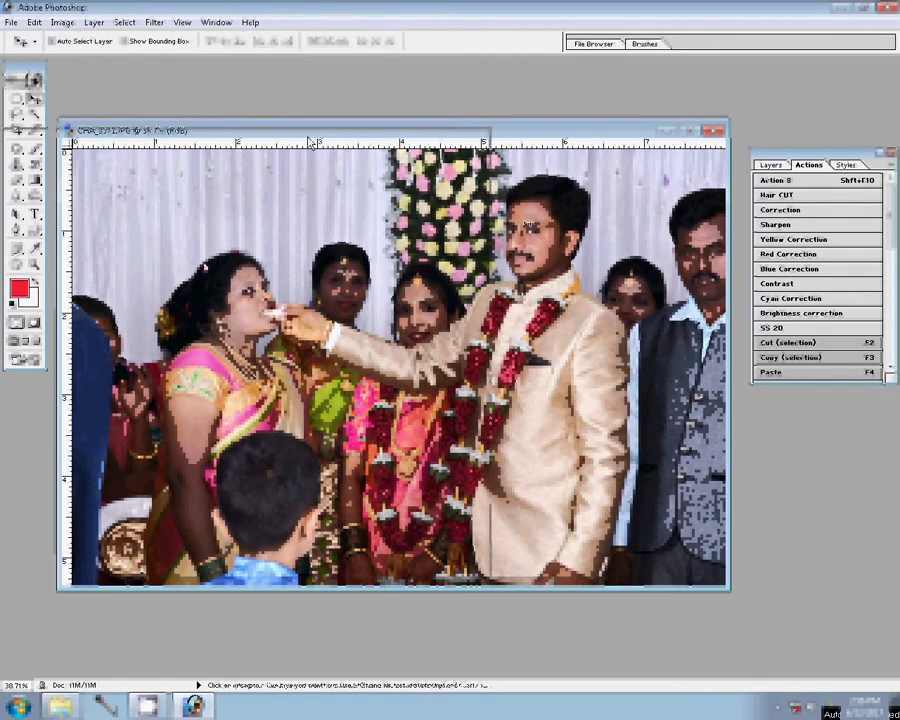
pyautogui.moveTo(520, 163); pyautogui.dragTo(310, 142)
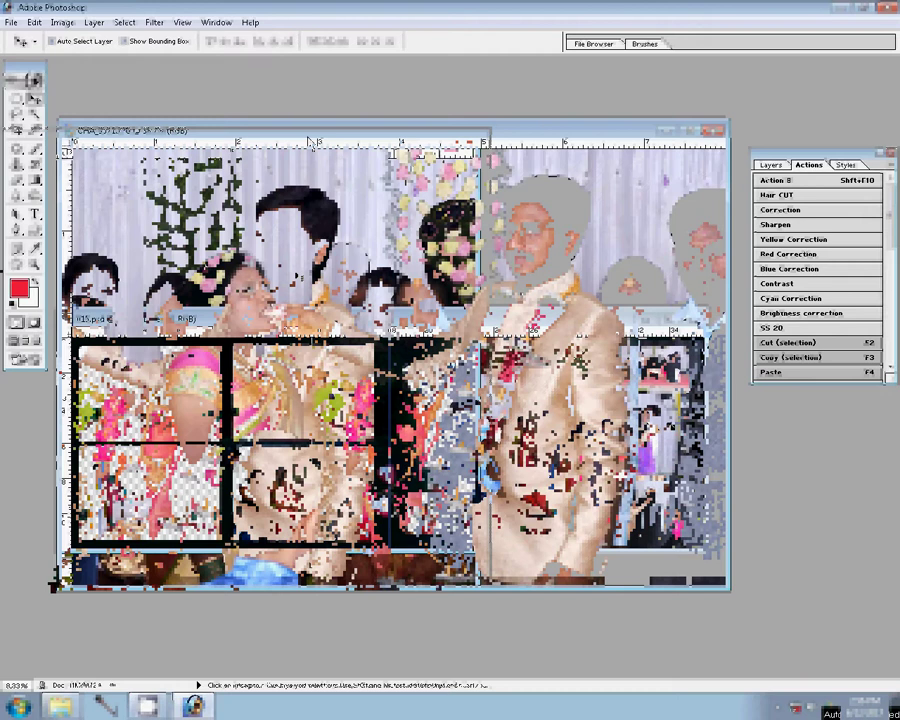
pyautogui.hotkey('ctrl', 't')
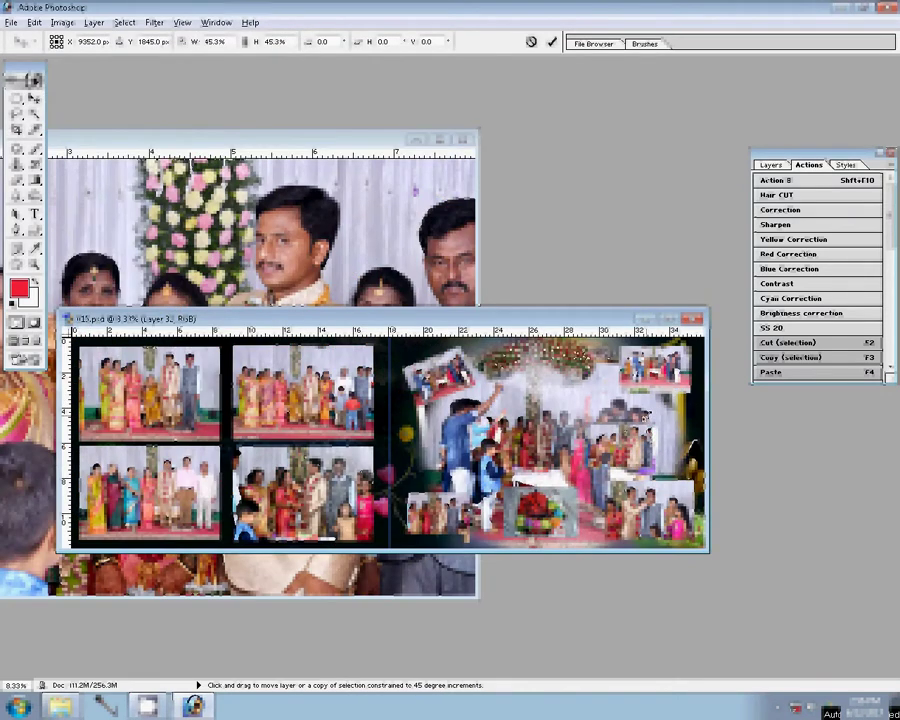
pyautogui.moveTo(656, 457); pyautogui.dragTo(648, 426)
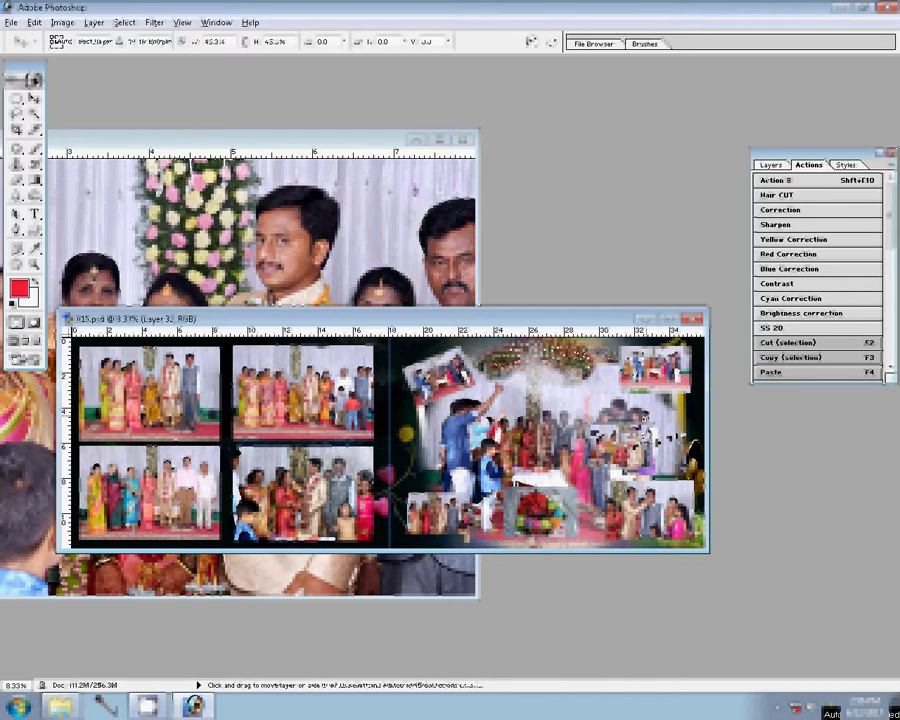
pyautogui.press('Return')
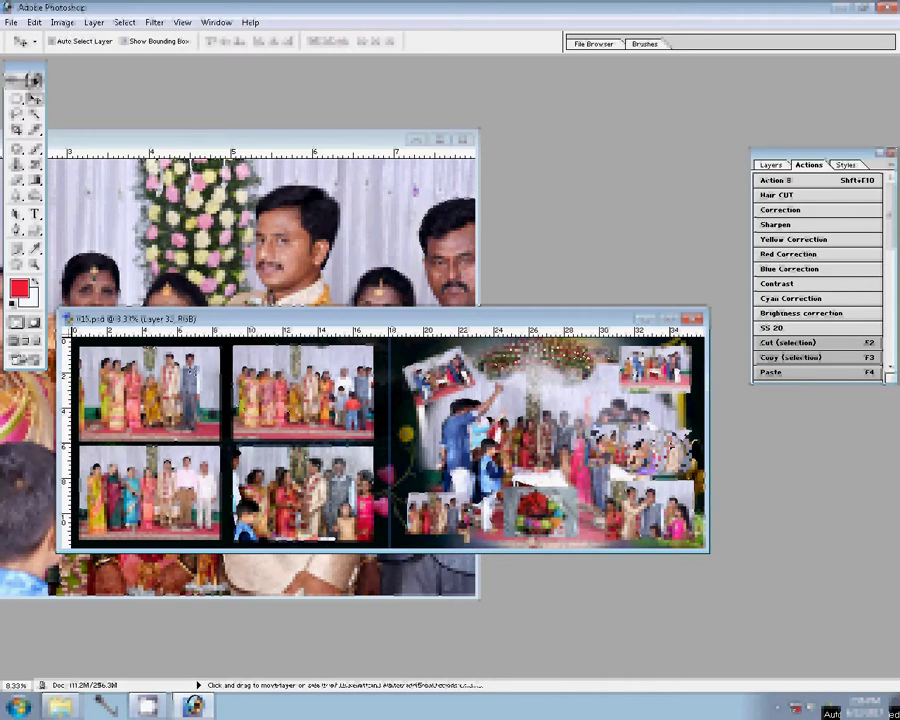
pyautogui.hotkey('ctrl', 'z')
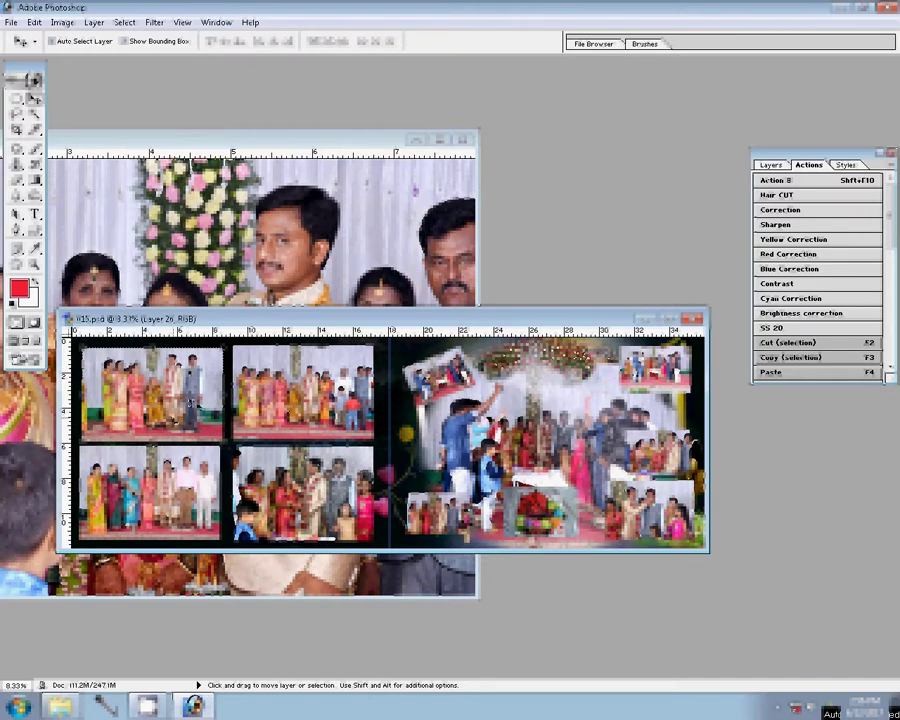
# Nudge the top-left group photo, then merge Layer 25 down into Layers 24 and 23.
pyautogui.moveTo(190, 400); pyautogui.dragTo(203, 400)
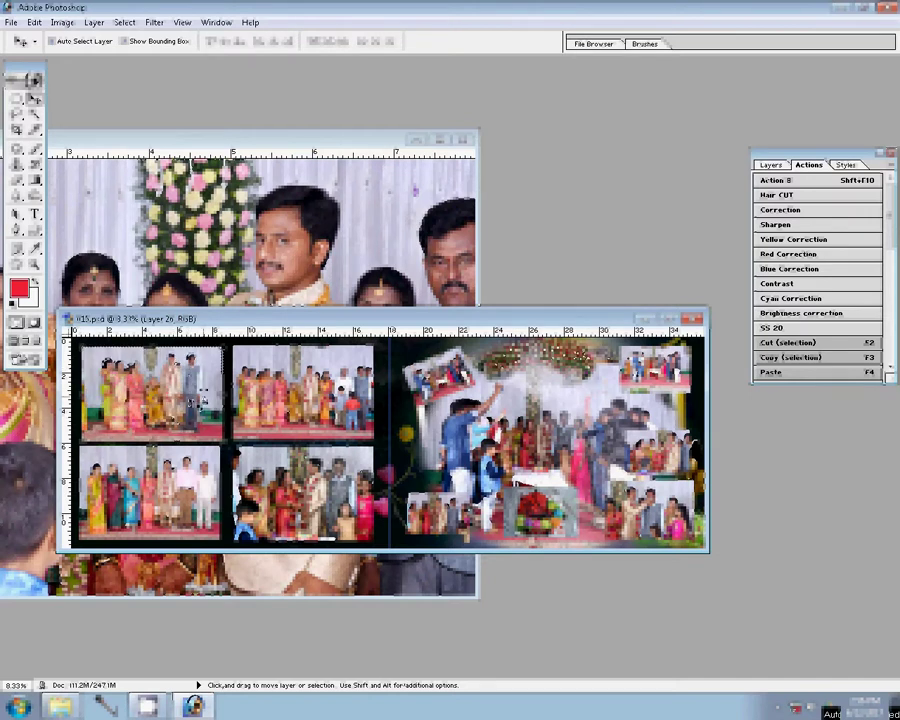
pyautogui.keyDown('ctrl'); pyautogui.click(204, 399); pyautogui.keyUp('ctrl')
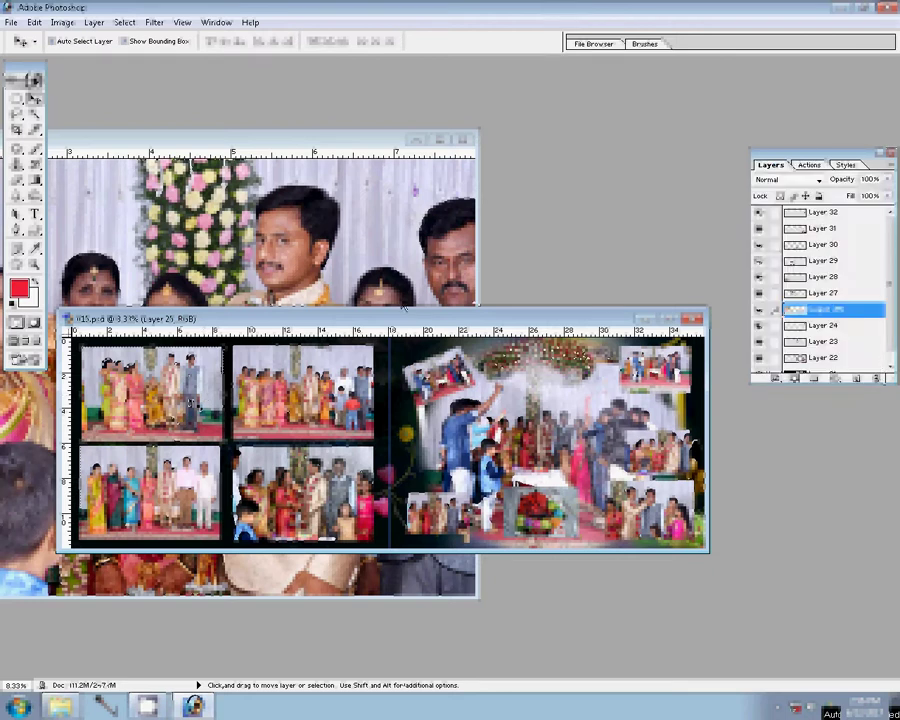
pyautogui.hotkey('ctrl', 'e')
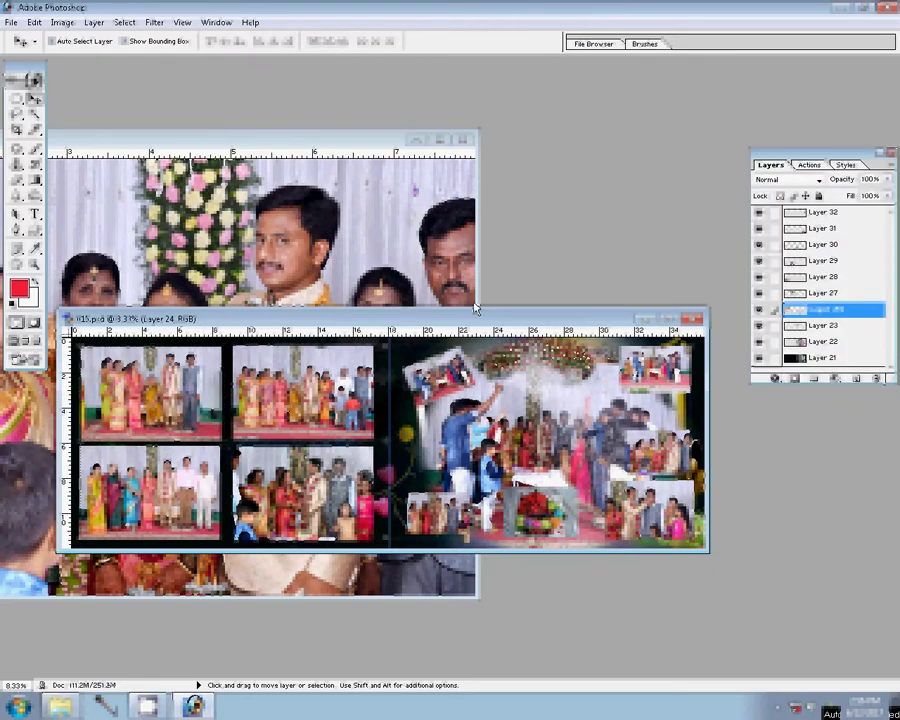
pyautogui.hotkey('ctrl', 'e')
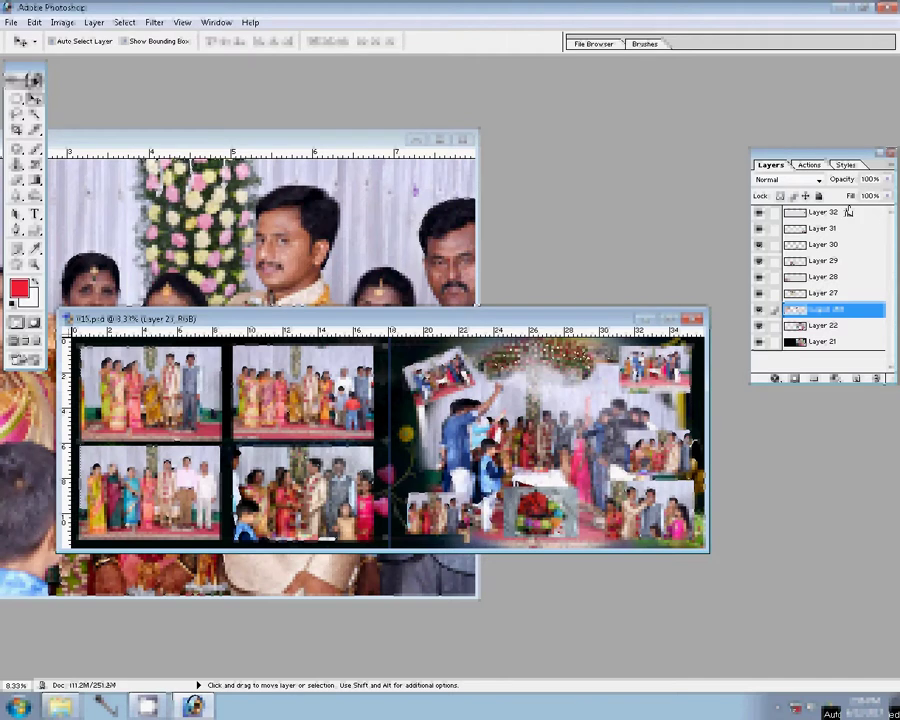
# Merge the collage photo layers down from Layer 32, leaving Layers 23, 22 and 21.
pyautogui.click(844, 213)
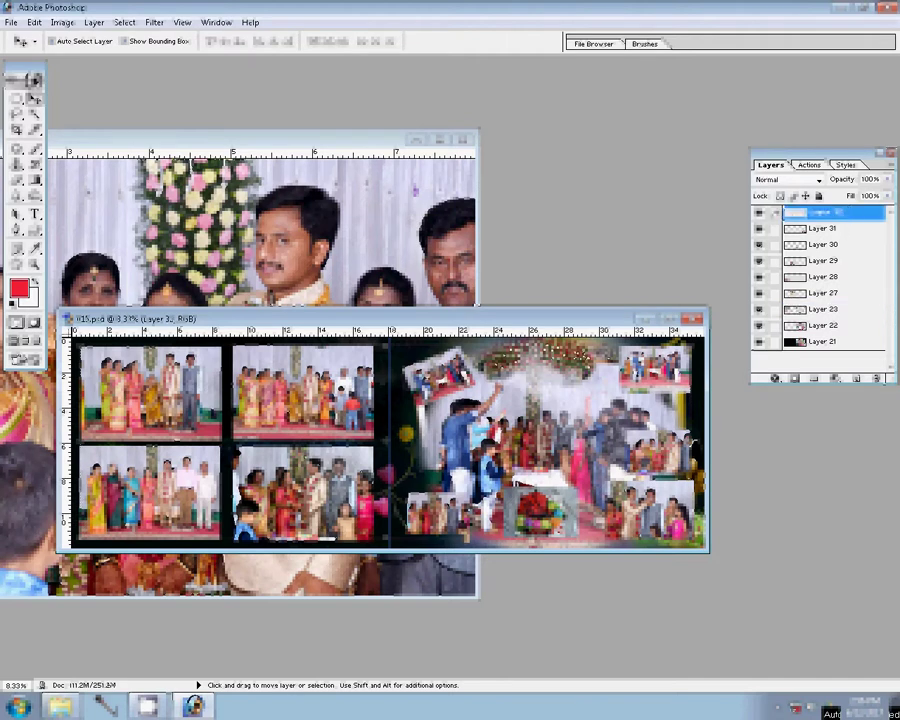
pyautogui.hotkey('ctrl', 'e')
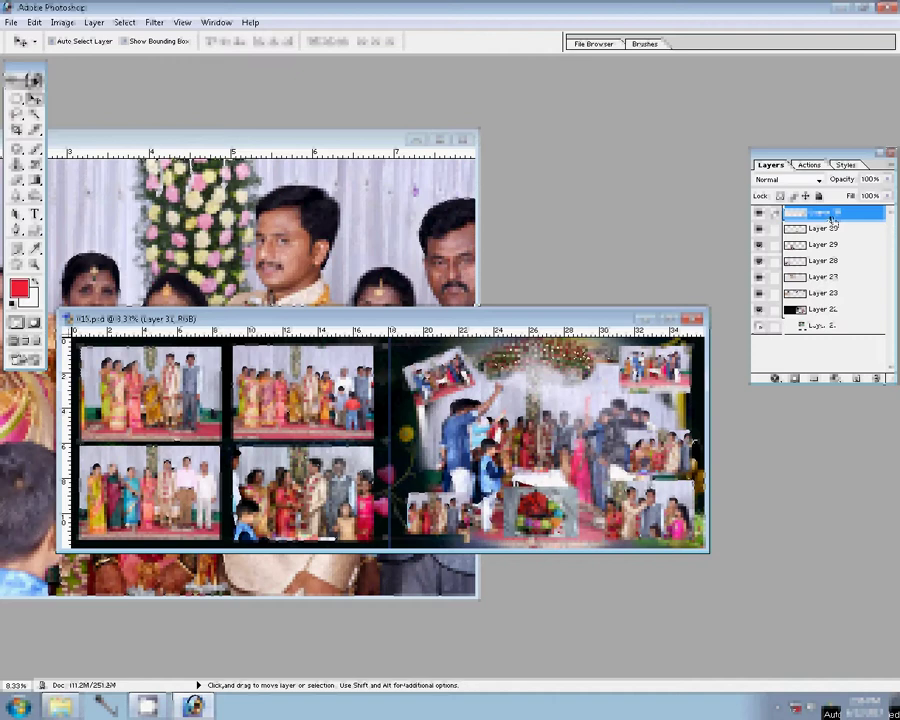
pyautogui.hotkey('ctrl', 'e')
pyautogui.hotkey('ctrl', 'e')
pyautogui.hotkey('ctrl', 'e')
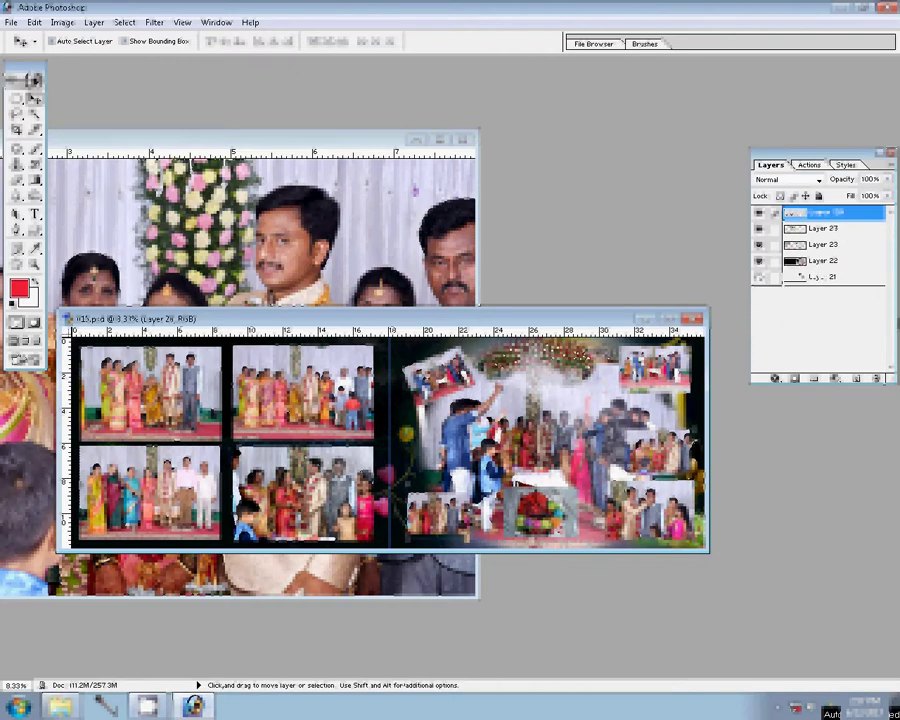
pyautogui.hotkey('ctrl', 'e')
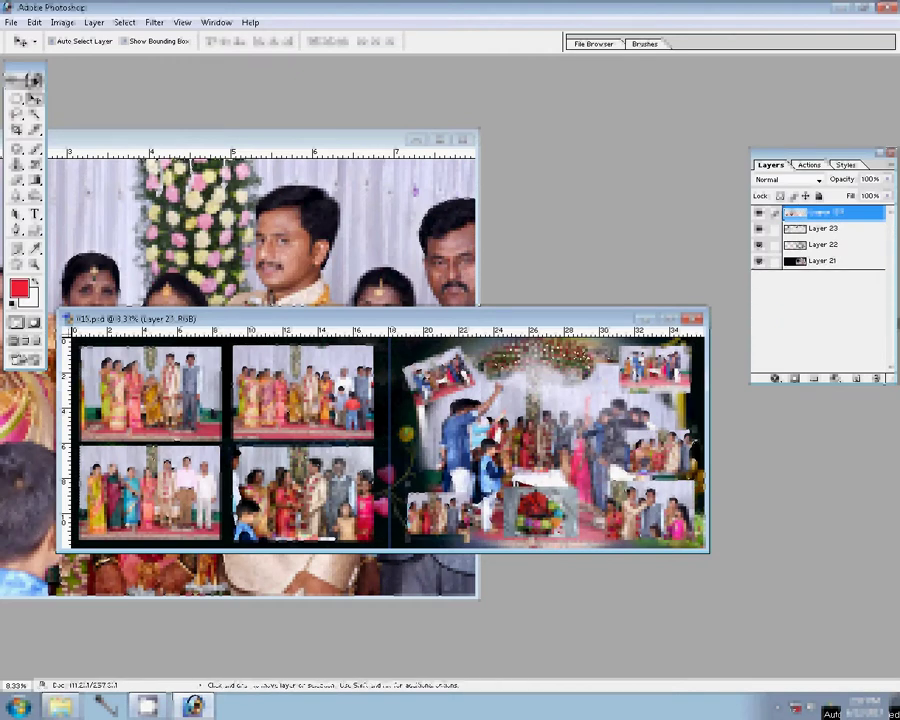
pyautogui.hotkey('ctrl', 'e')
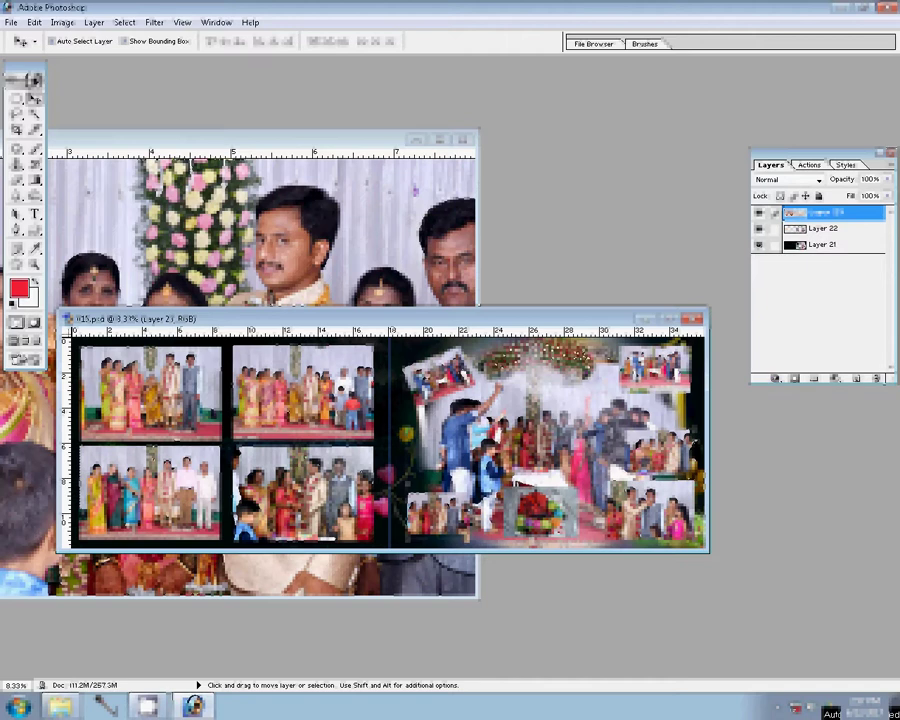
# Add a Stroke style with Gradient fill, a dark blue-to-orange gradient and size 22 px.
pyautogui.click(776, 378)
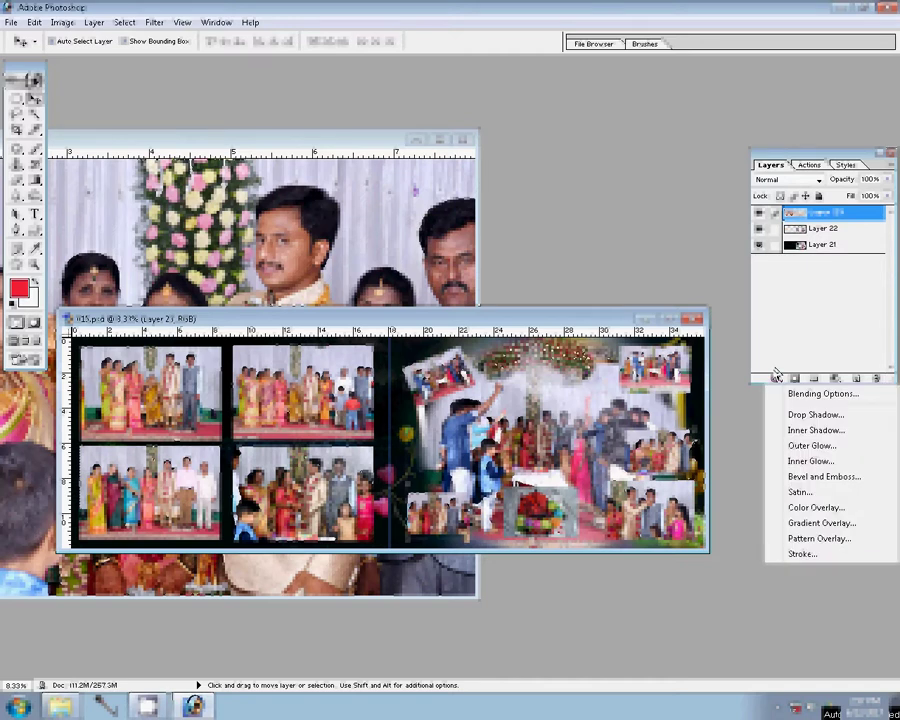
pyautogui.click(813, 556)
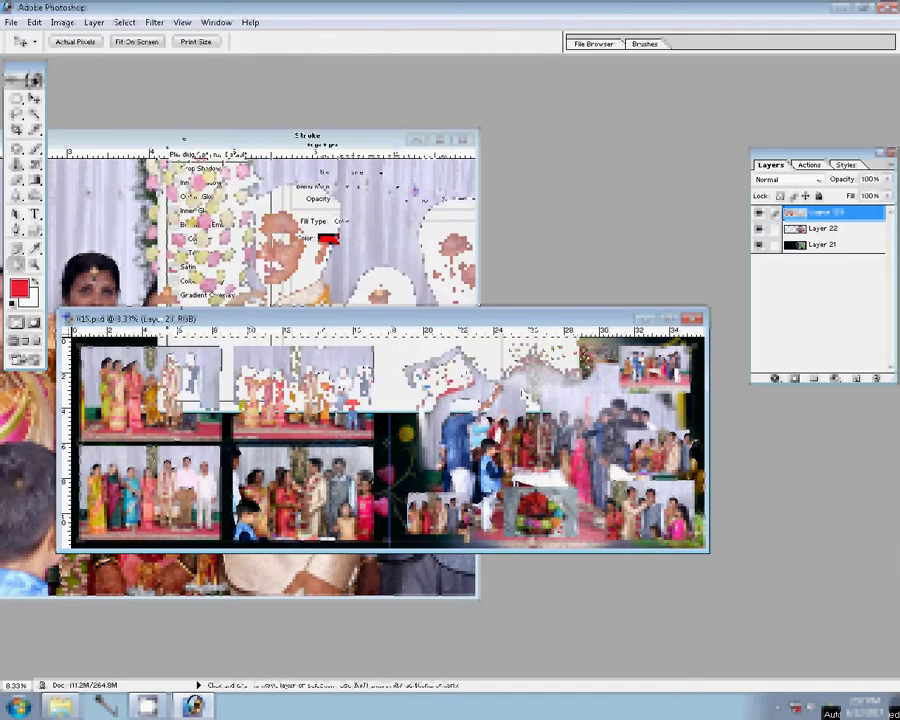
pyautogui.click(374, 224)
pyautogui.click(346, 241)
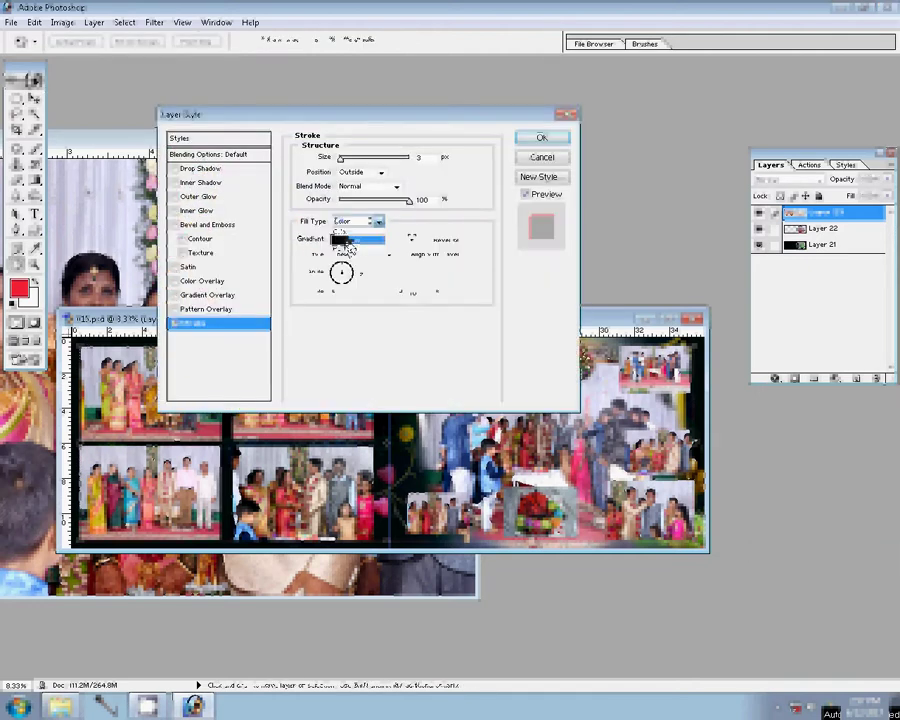
pyautogui.click(345, 241)
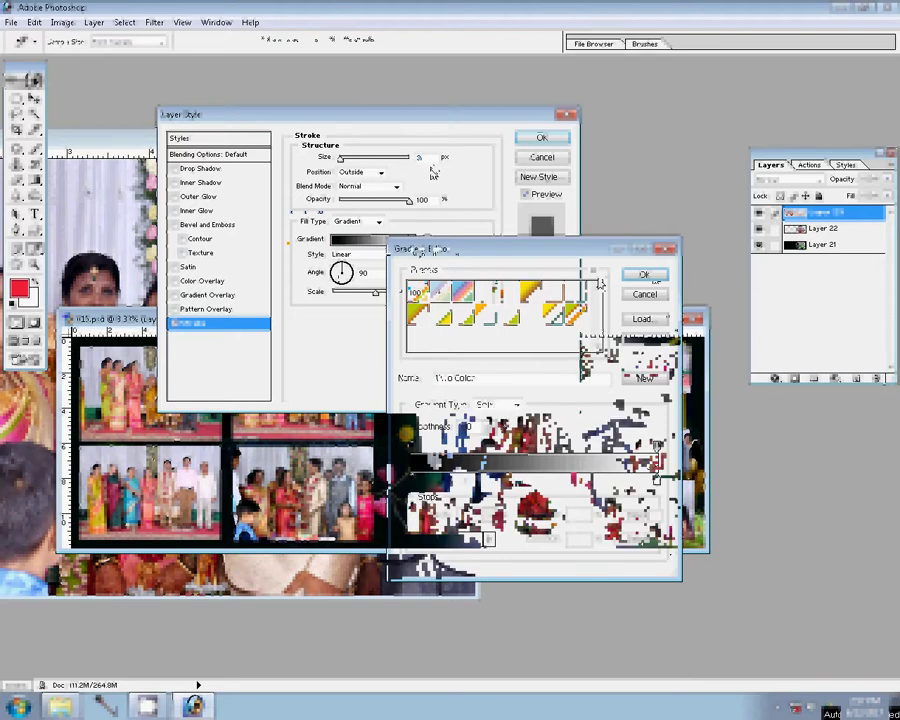
pyautogui.write('22')
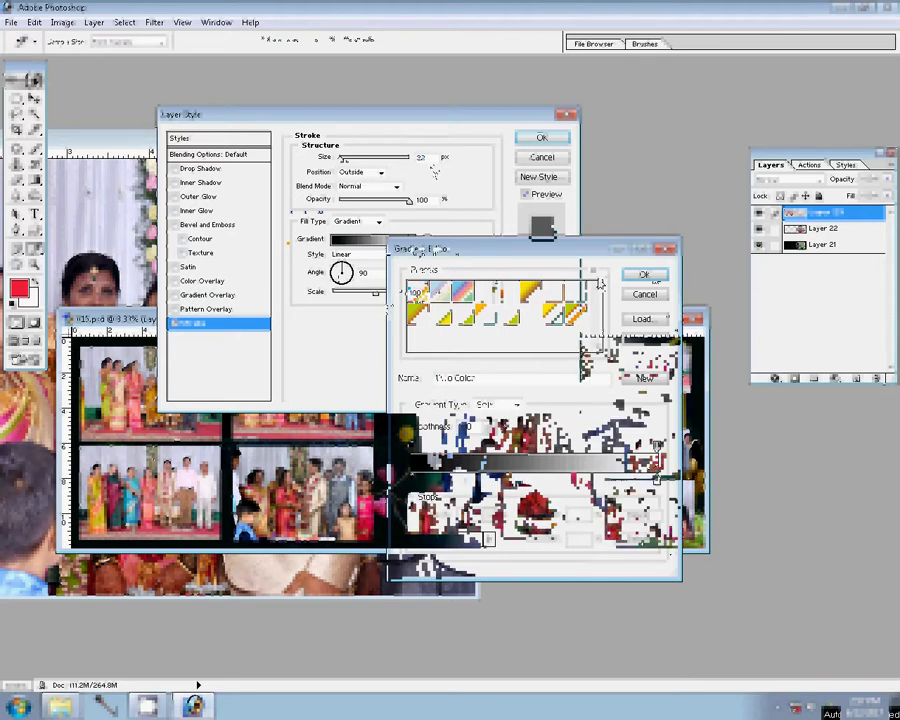
pyautogui.click(541, 139)
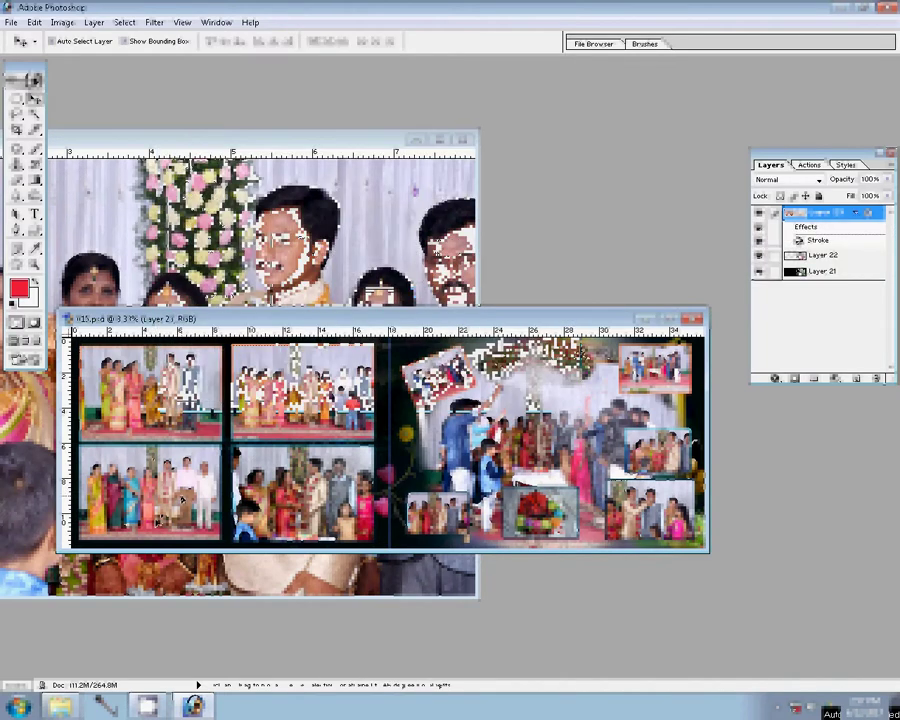
# Save the spread as a PSD file named 50 in the C:\00 folder.
pyautogui.hotkey('ctrl', 'shift', 's')
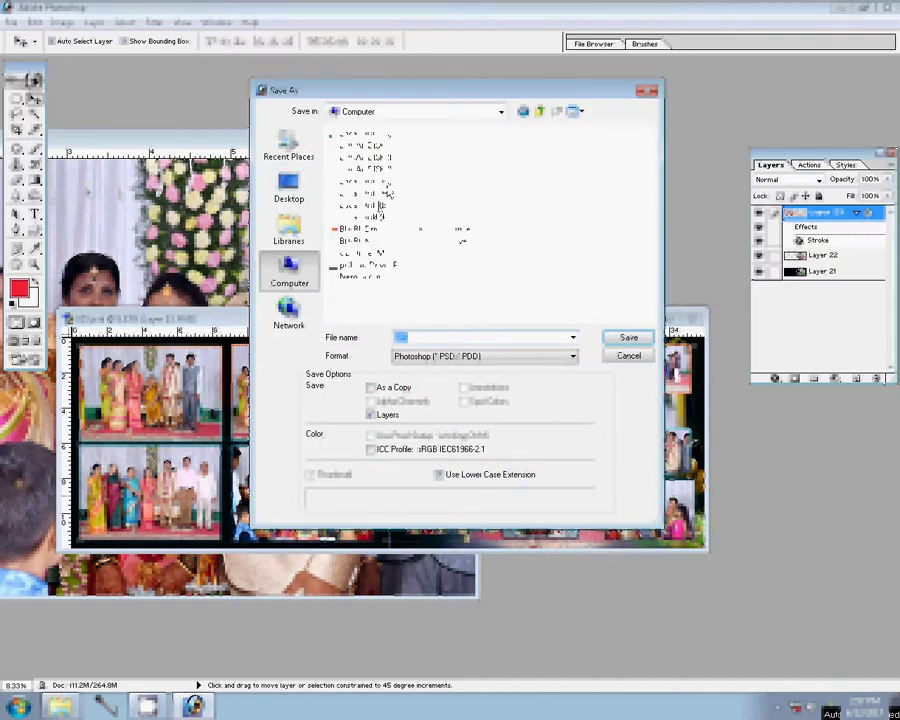
pyautogui.doubleClick(386, 190)
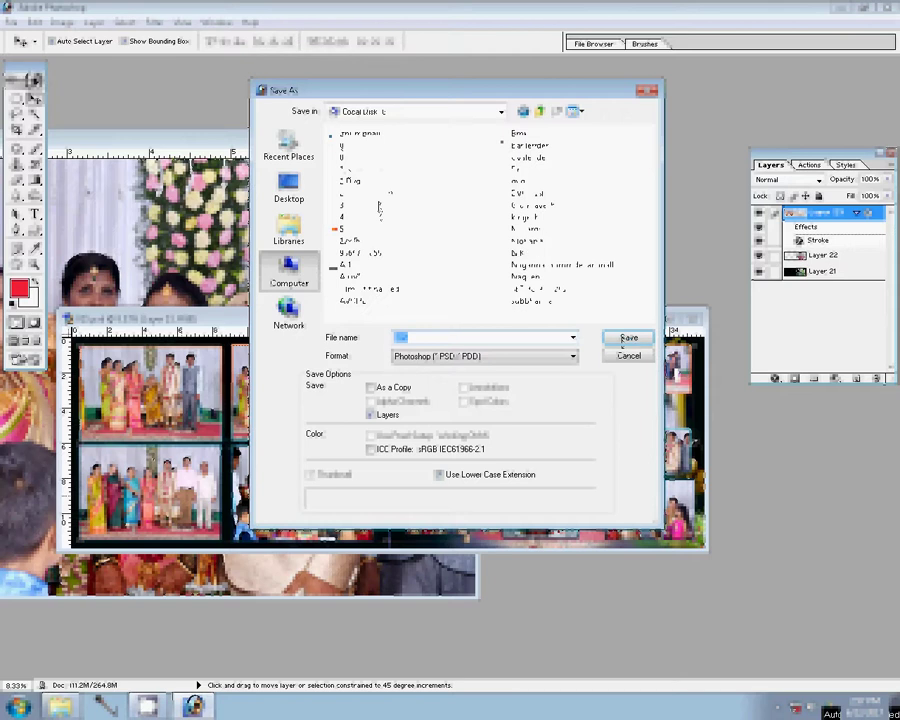
pyautogui.doubleClick(436, 242)
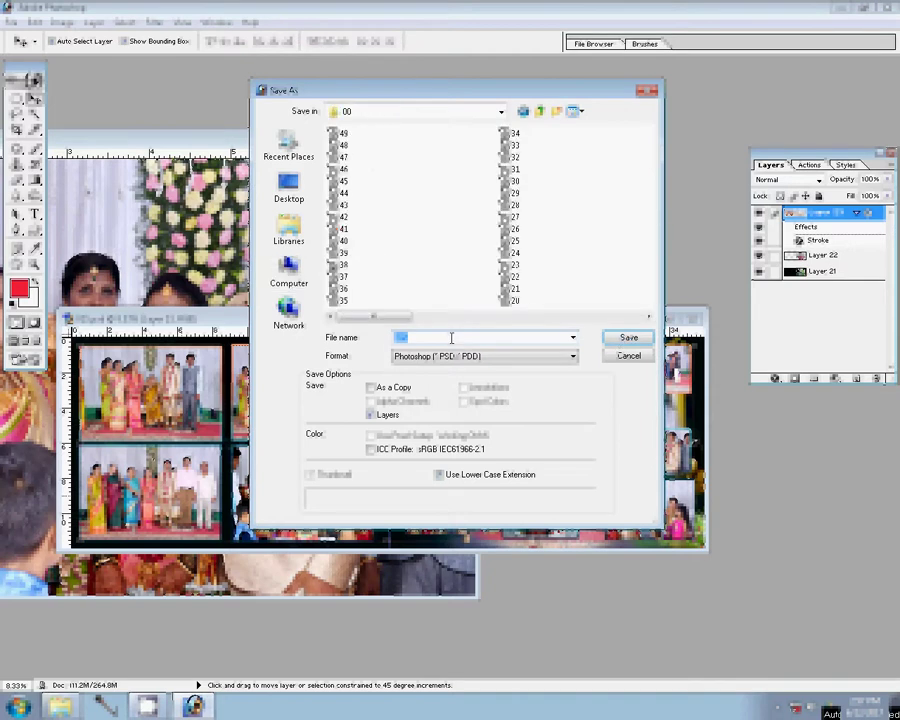
pyautogui.write('50')
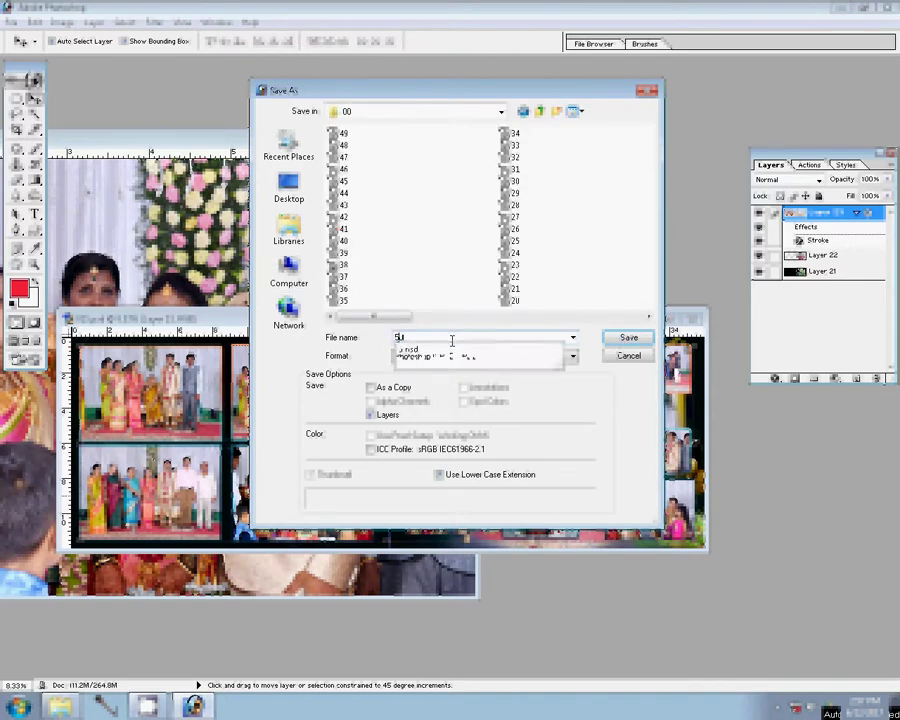
pyautogui.click(638, 340)
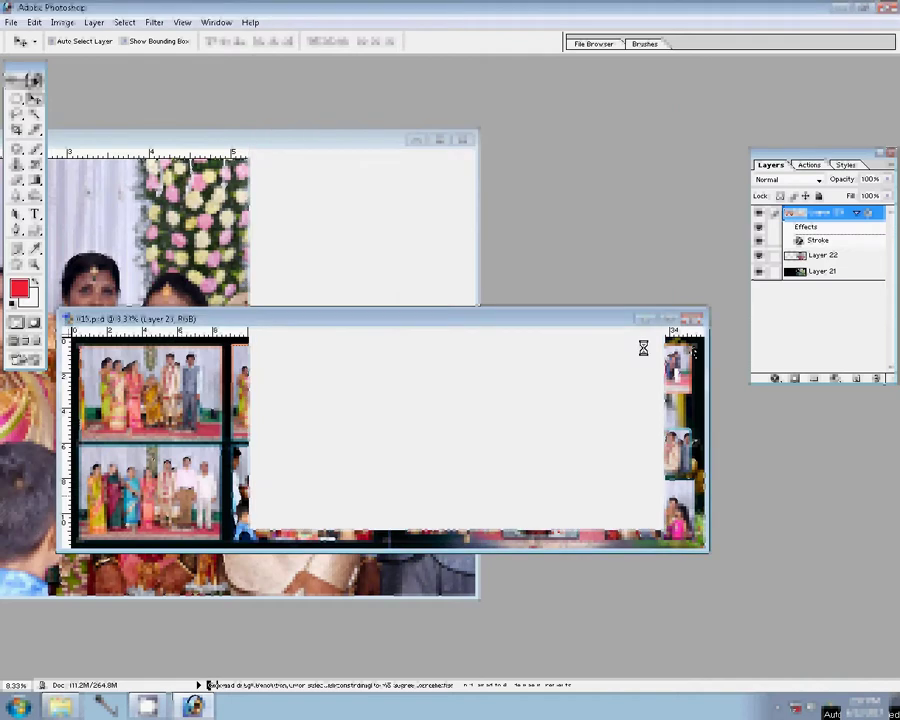